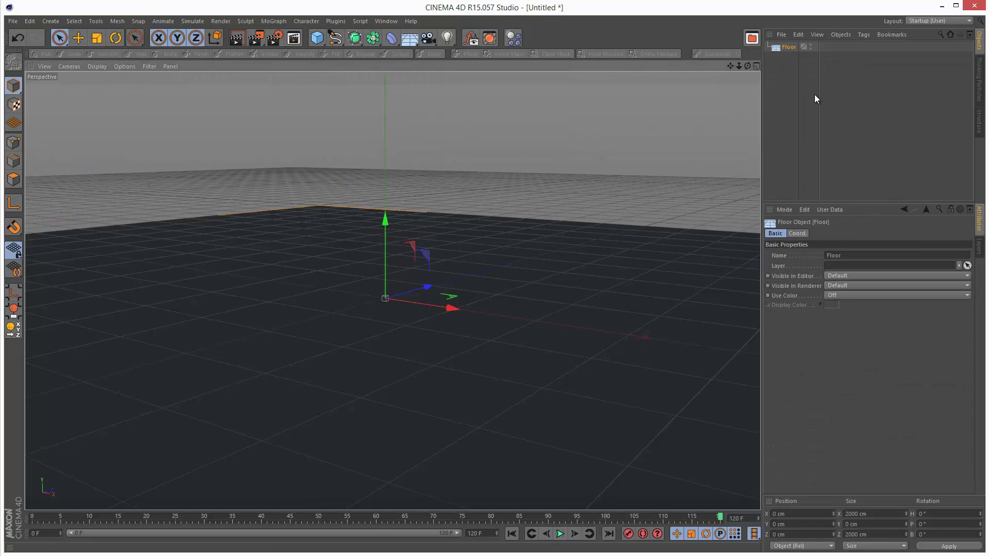
Step: Tag the Floor with a Dynamics Body tag using the Rigid Body palette icon
{"action": "left_click", "coordinate": [863, 34]}
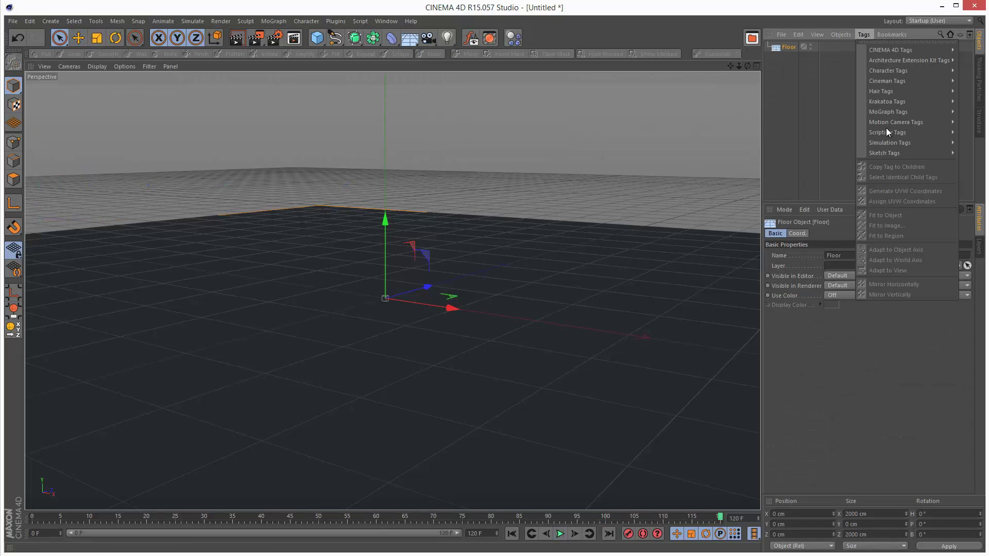
{"action": "mouse_move", "coordinate": [920, 144]}
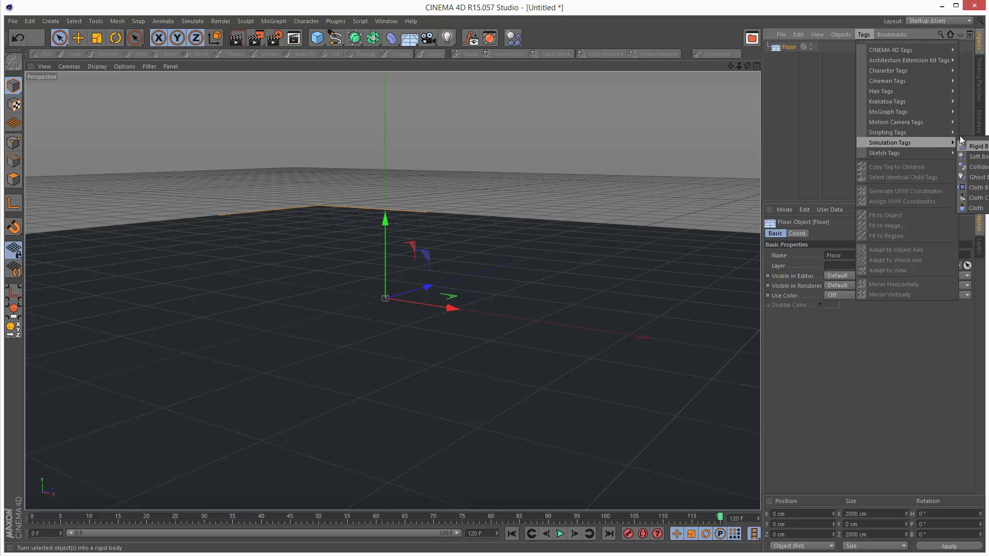
{"action": "left_click", "coordinate": [556, 49]}
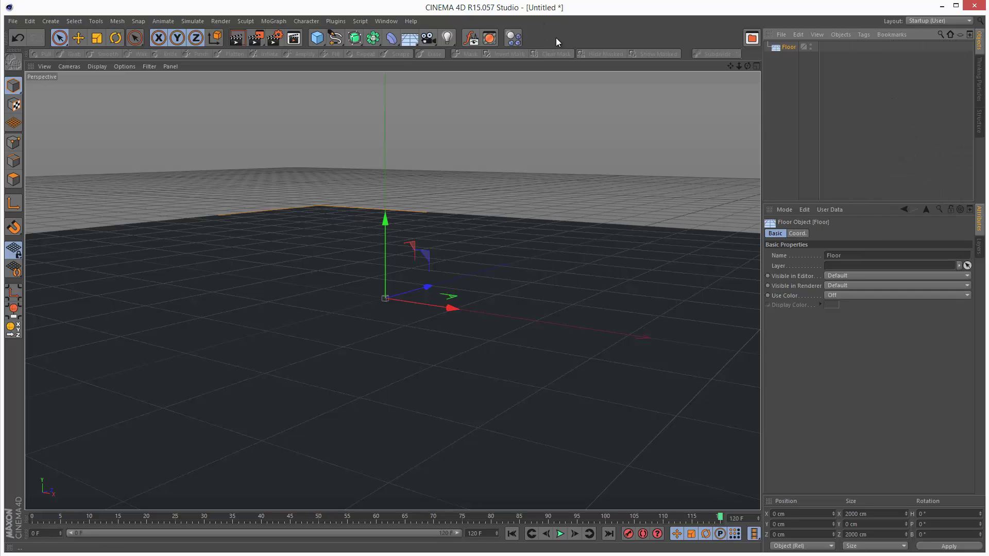
{"action": "left_click", "coordinate": [513, 39]}
Step: In Customize Commands, filter for 'rigid' and drag the Rigid Body command to the palette
{"action": "right_click", "coordinate": [525, 45]}
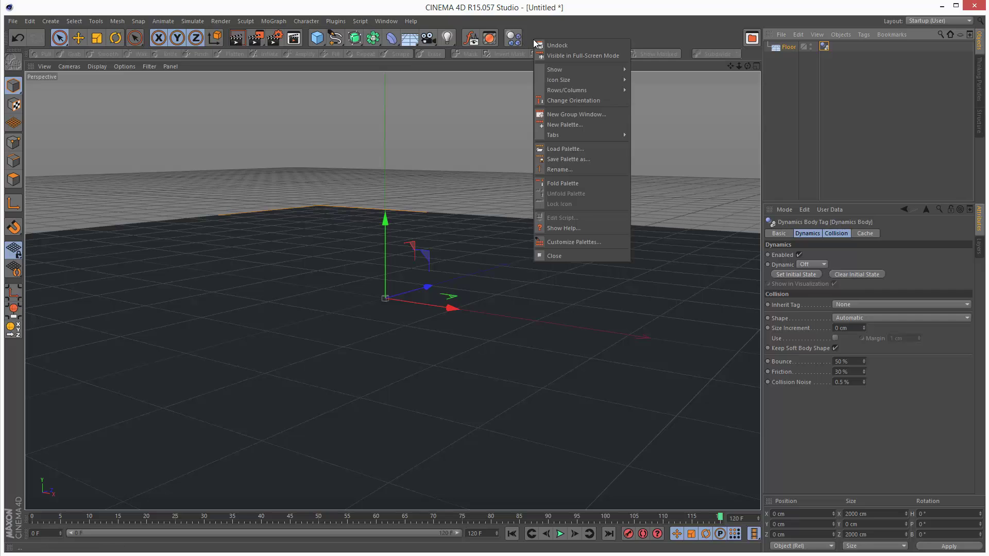
{"action": "left_click", "coordinate": [583, 240]}
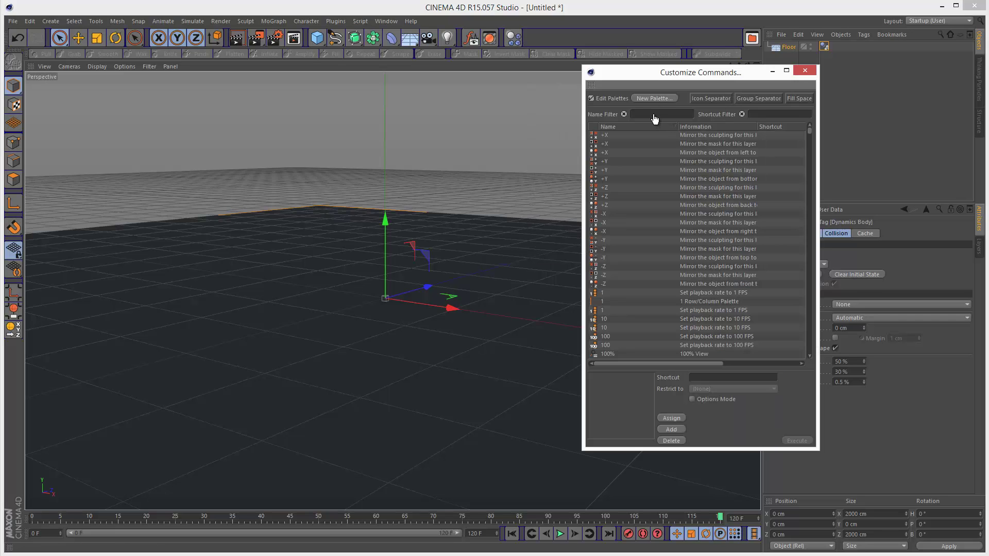
{"action": "left_click", "coordinate": [651, 115]}
{"action": "type", "text": "ri"}
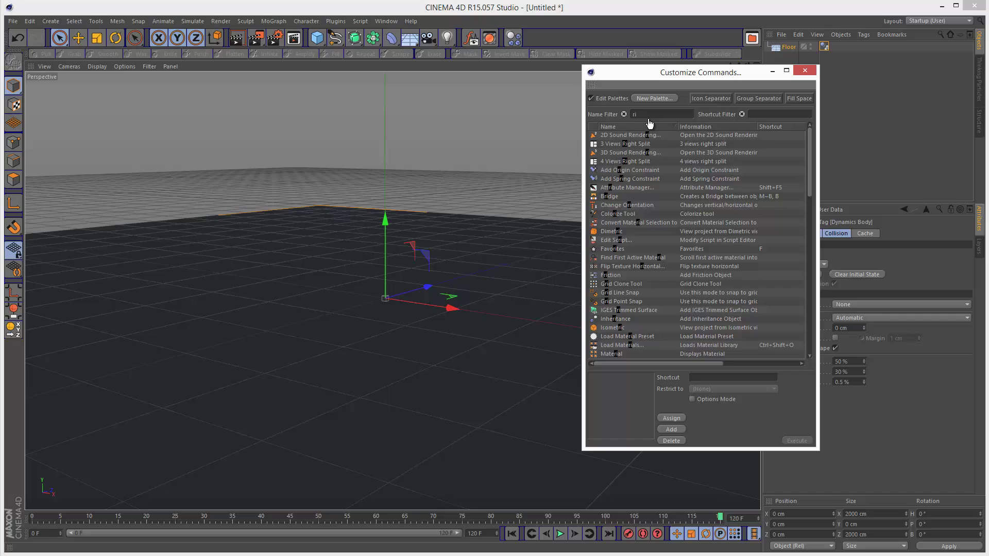
{"action": "type", "text": "gidy"}
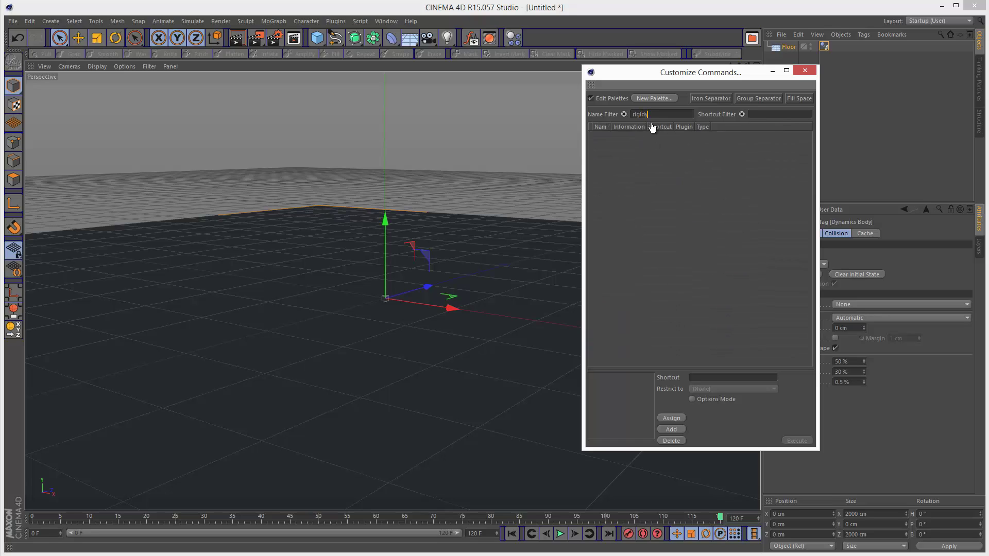
{"action": "key", "text": "BackSpace"}
{"action": "left_click_drag", "start_coordinate": [620, 142], "coordinate": [515, 314]}
{"action": "left_click", "coordinate": [814, 73]}
Step: Add a Sphere with a 38 cm radius, raised to Y 187 cm above the floor
{"action": "left_click_drag", "start_coordinate": [747, 67], "coordinate": [515, 313]}
{"action": "left_click", "coordinate": [316, 39]}
{"action": "left_click", "coordinate": [517, 70]}
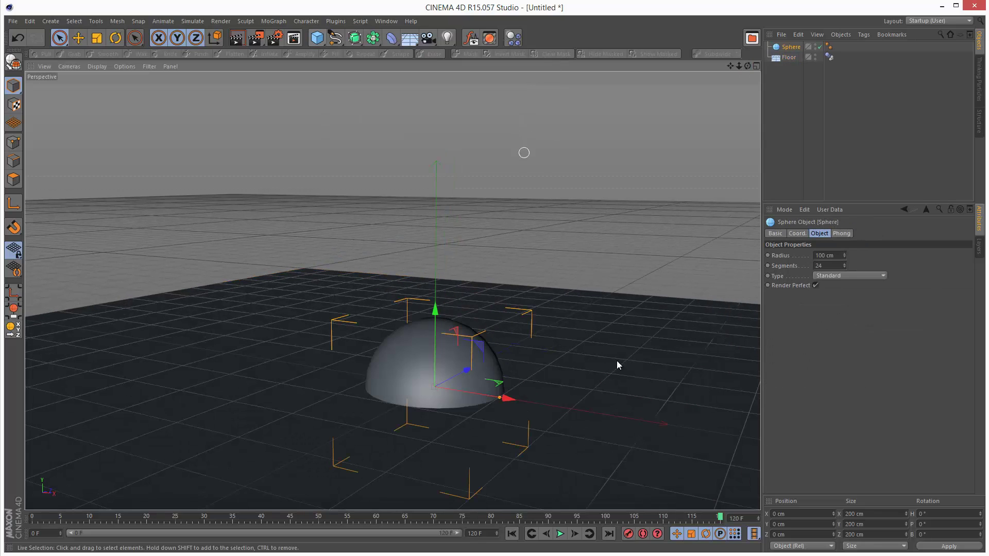
{"action": "left_click_drag", "start_coordinate": [844, 256], "coordinate": [845, 261]}
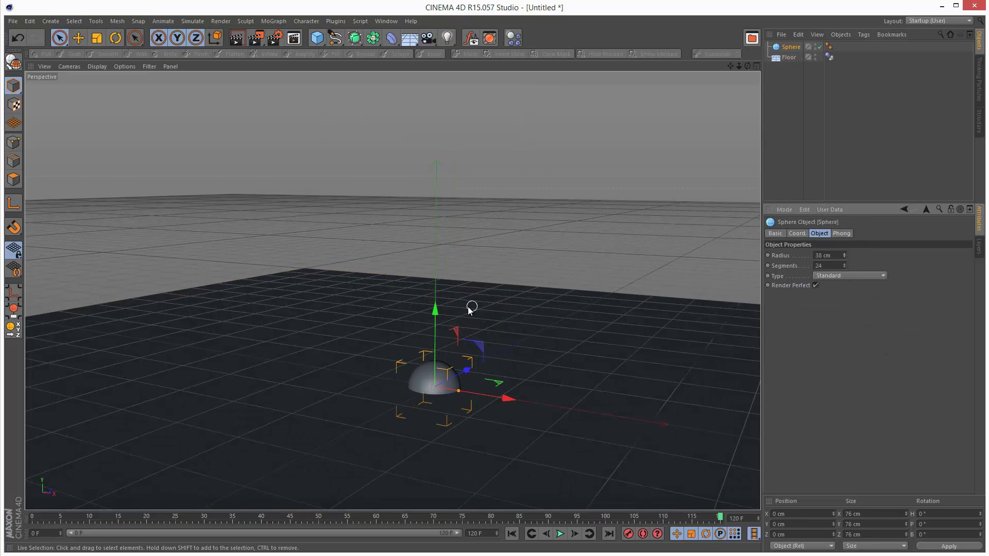
{"action": "left_click_drag", "start_coordinate": [435, 309], "coordinate": [485, 134]}
Step: Make the Sphere a rigid body and play the simulation from the start to watch it fall
{"action": "left_click", "coordinate": [514, 39]}
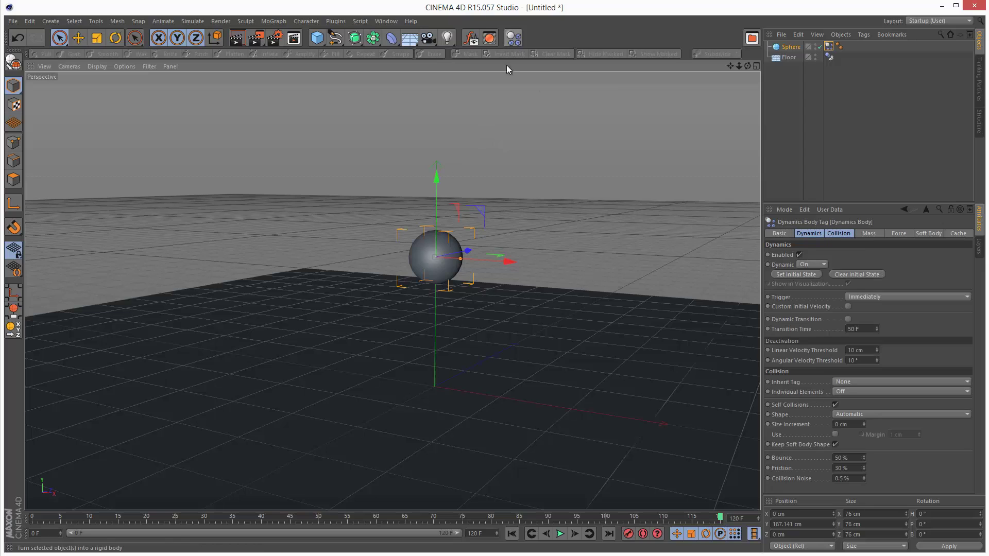
{"action": "left_click", "coordinate": [511, 533]}
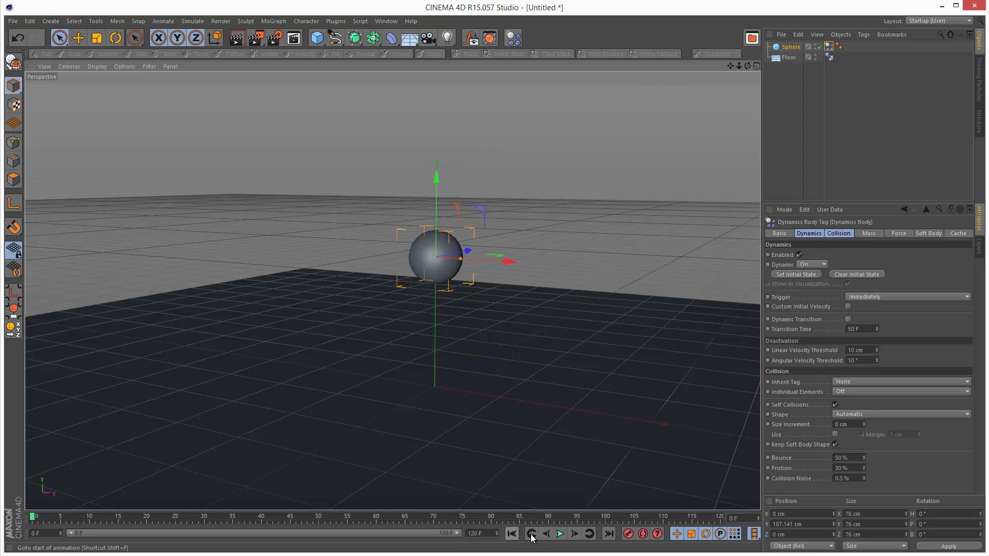
{"action": "left_click", "coordinate": [561, 534]}
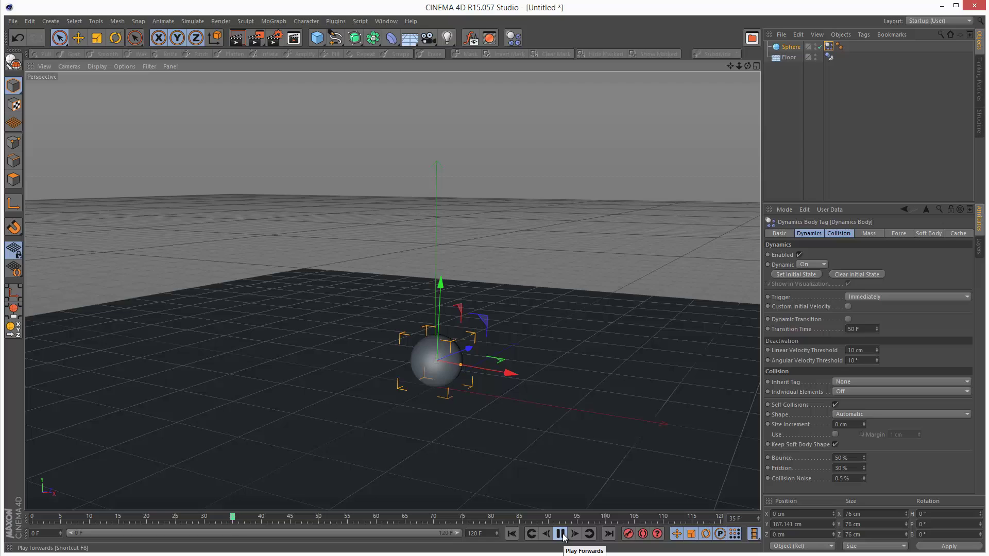
{"action": "left_click", "coordinate": [561, 533]}
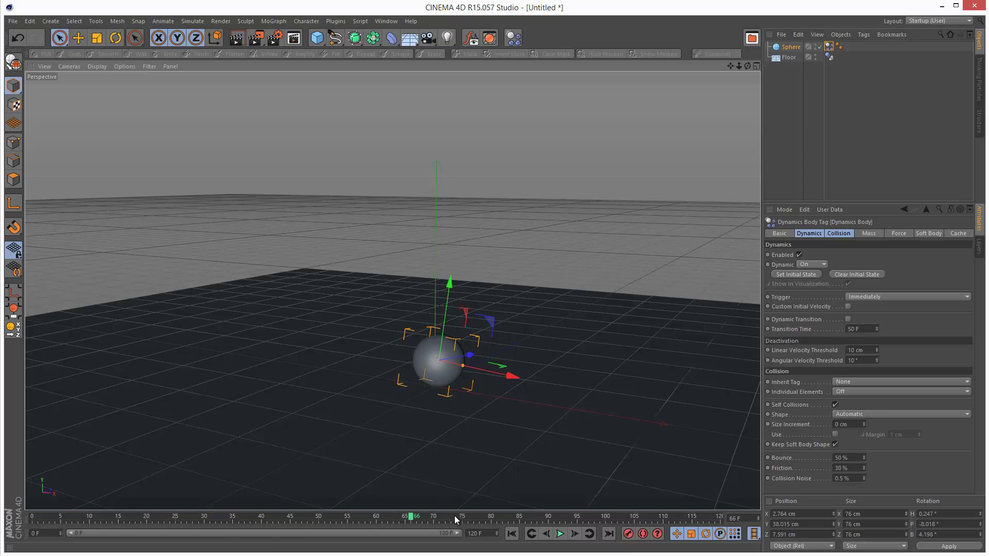
Step: Hide the viewport grid through the Filter menu and reselect the Sphere
{"action": "left_click", "coordinate": [149, 67]}
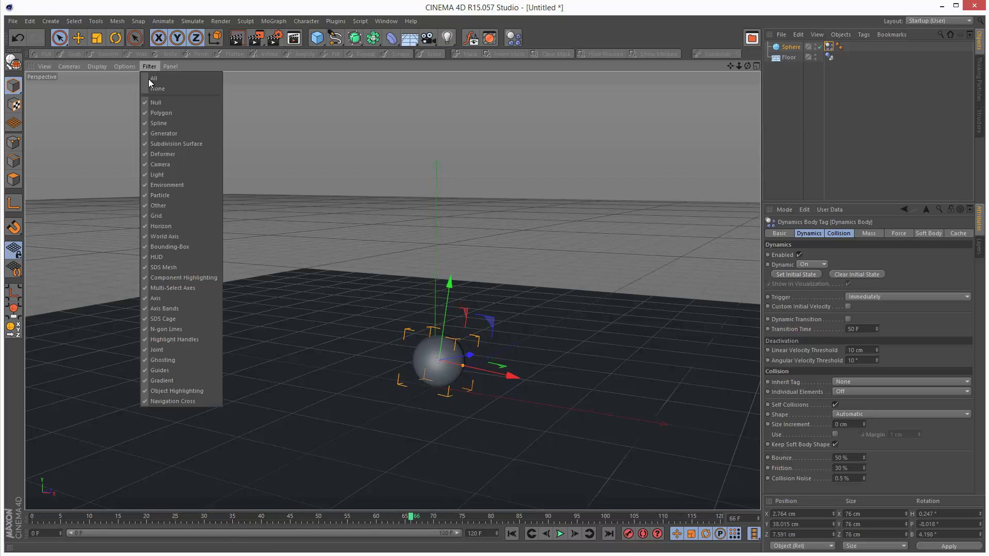
{"action": "left_click", "coordinate": [170, 217]}
{"action": "left_click", "coordinate": [846, 149]}
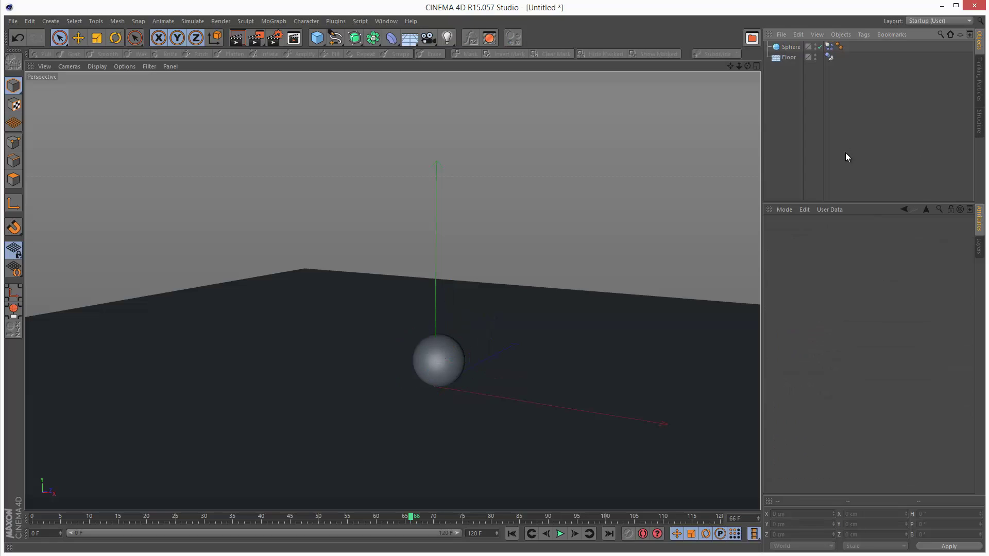
{"action": "left_click", "coordinate": [791, 47]}
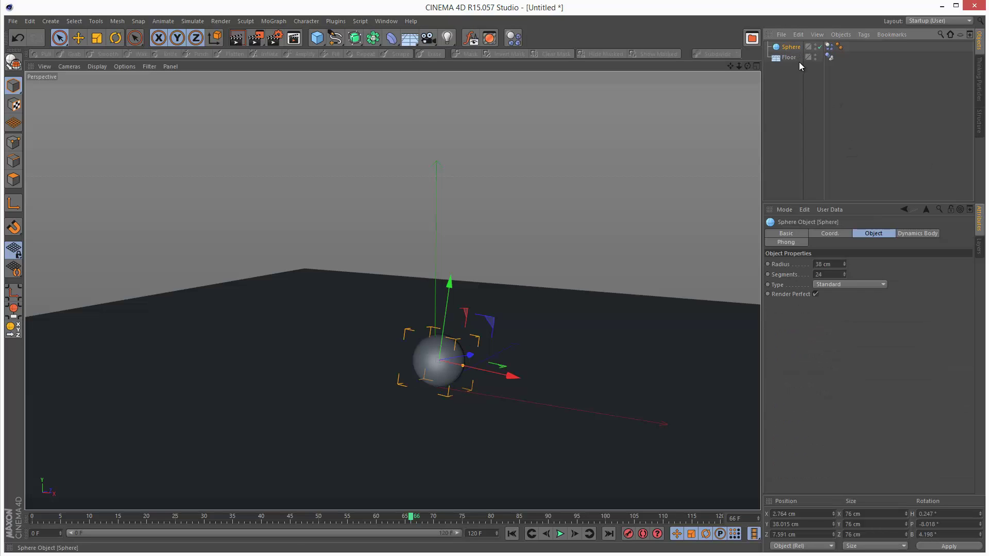
Step: Duplicate the Sphere three times, offsetting each copy further left along X
{"action": "key", "text": "shift+f"}
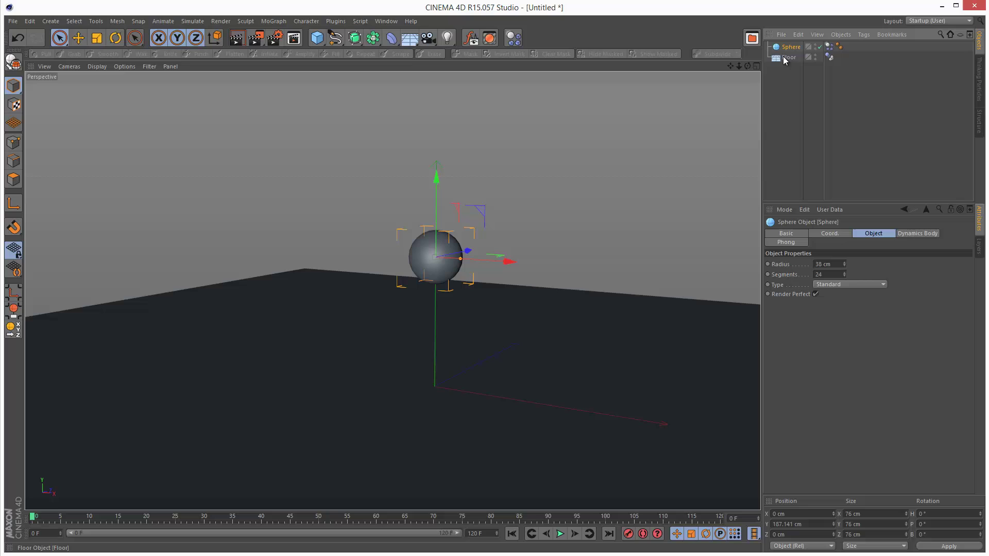
{"action": "left_click_drag", "start_coordinate": [793, 57], "coordinate": [793, 58], "text": "ctrl"}
{"action": "left_click_drag", "start_coordinate": [510, 261], "coordinate": [439, 261]}
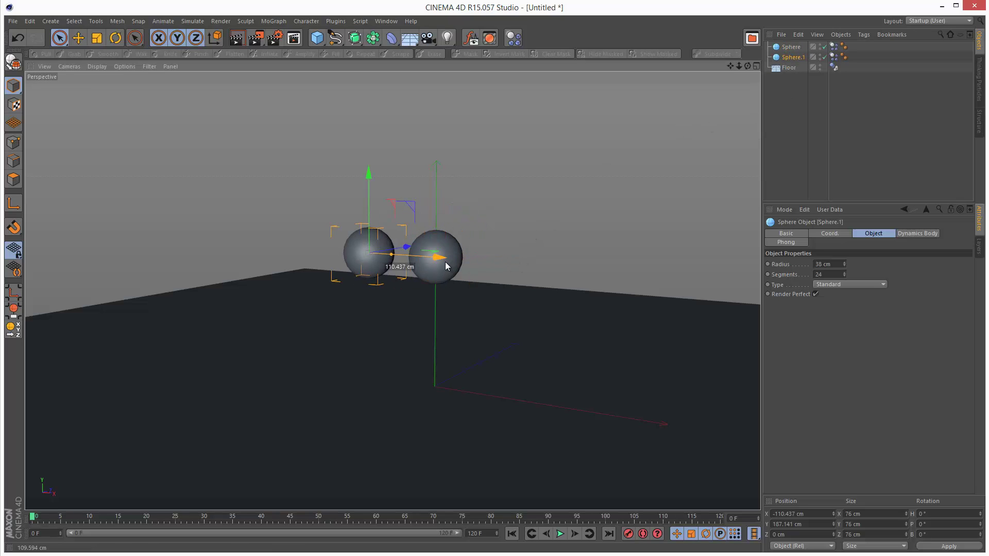
{"action": "left_click_drag", "start_coordinate": [794, 57], "coordinate": [793, 66], "text": "ctrl"}
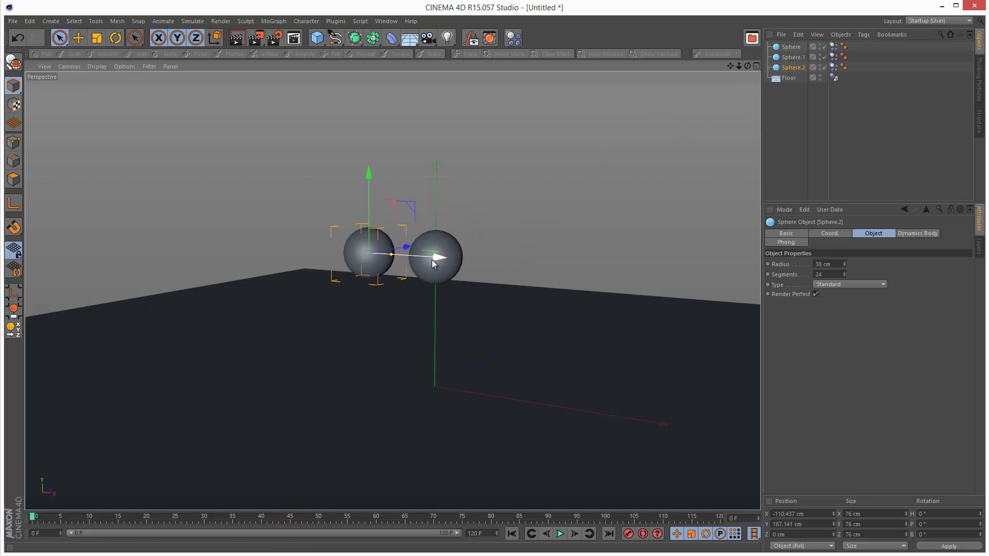
{"action": "left_click_drag", "start_coordinate": [438, 257], "coordinate": [375, 253]}
{"action": "left_click_drag", "start_coordinate": [793, 68], "coordinate": [793, 77], "text": "ctrl"}
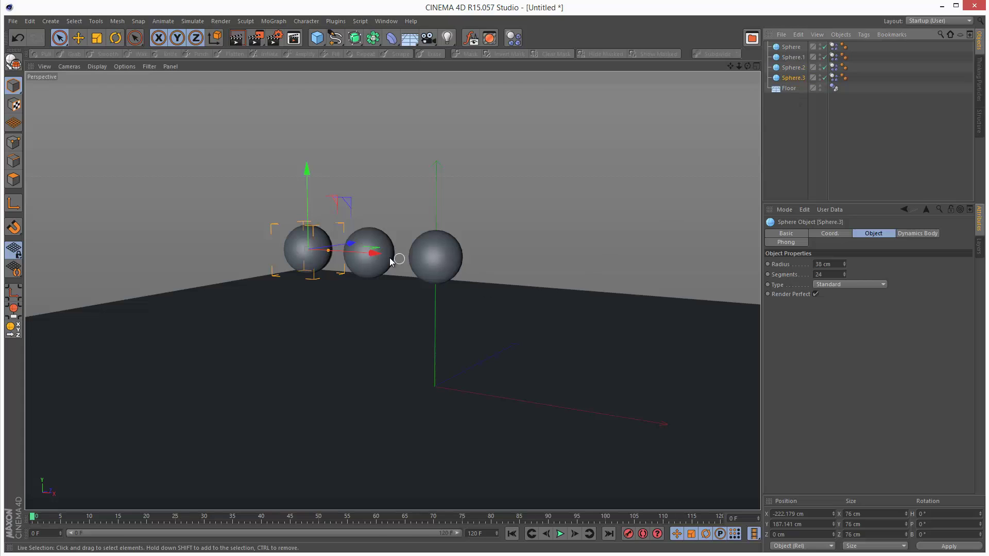
{"action": "left_click_drag", "start_coordinate": [370, 254], "coordinate": [305, 254]}
Step: Group all four spheres under a new Null with Alt+G and expand it
{"action": "left_click", "coordinate": [805, 125]}
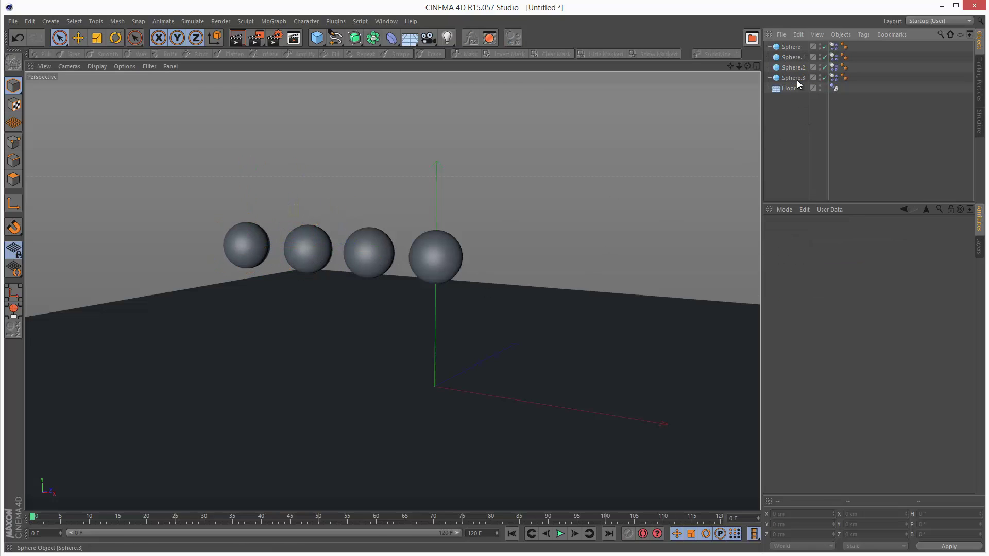
{"action": "left_click", "coordinate": [796, 78]}
{"action": "left_click", "coordinate": [791, 47], "text": "shift"}
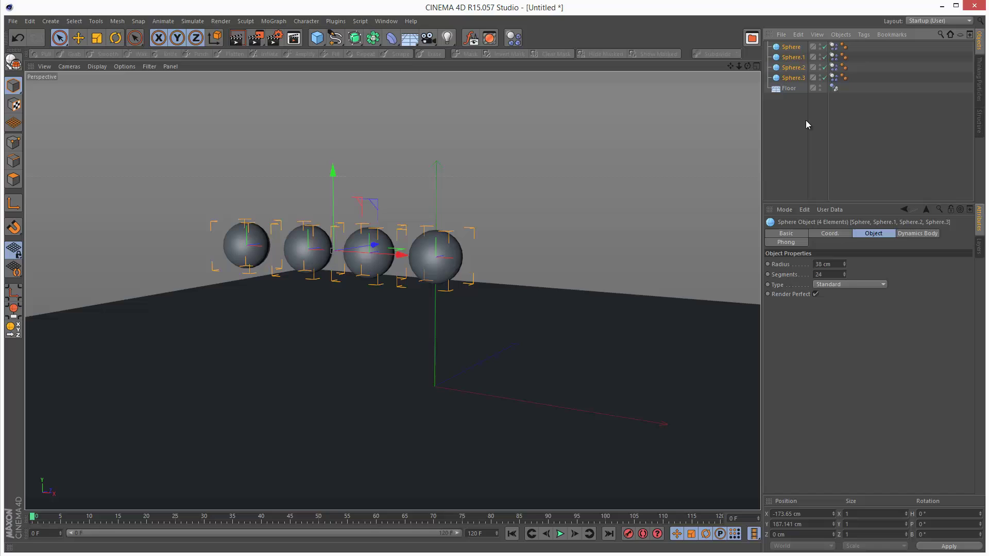
{"action": "key", "text": "alt+g"}
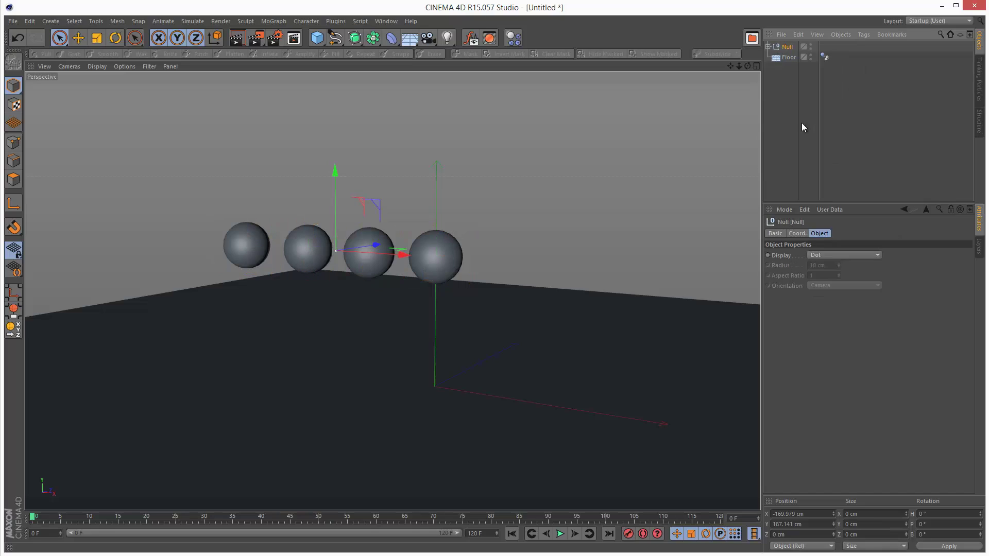
{"action": "left_click", "coordinate": [768, 46]}
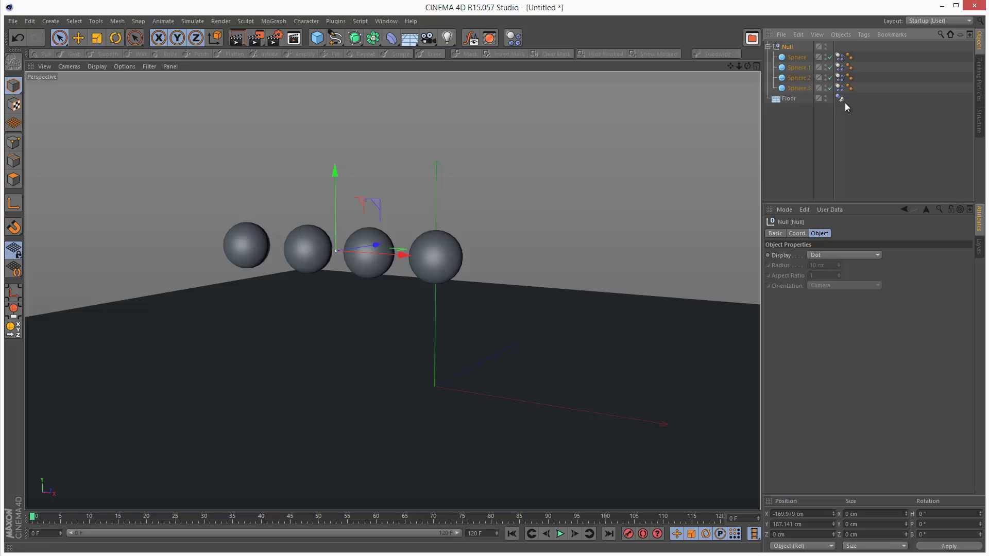
Step: Move the Dynamics Body tag from the spheres onto the Null, then test playback and rewind
{"action": "left_click", "coordinate": [842, 68]}
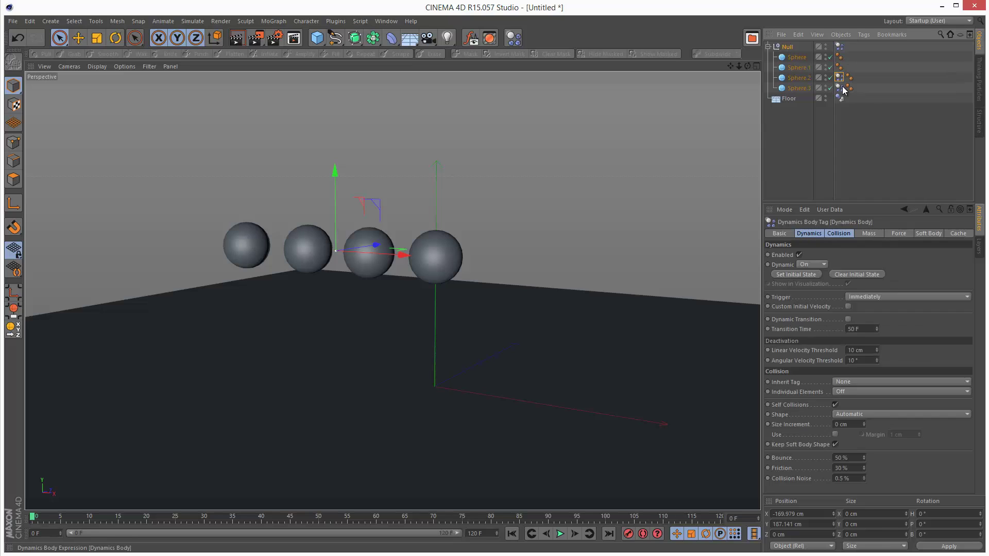
{"action": "left_click", "coordinate": [877, 135]}
{"action": "left_click", "coordinate": [839, 47]}
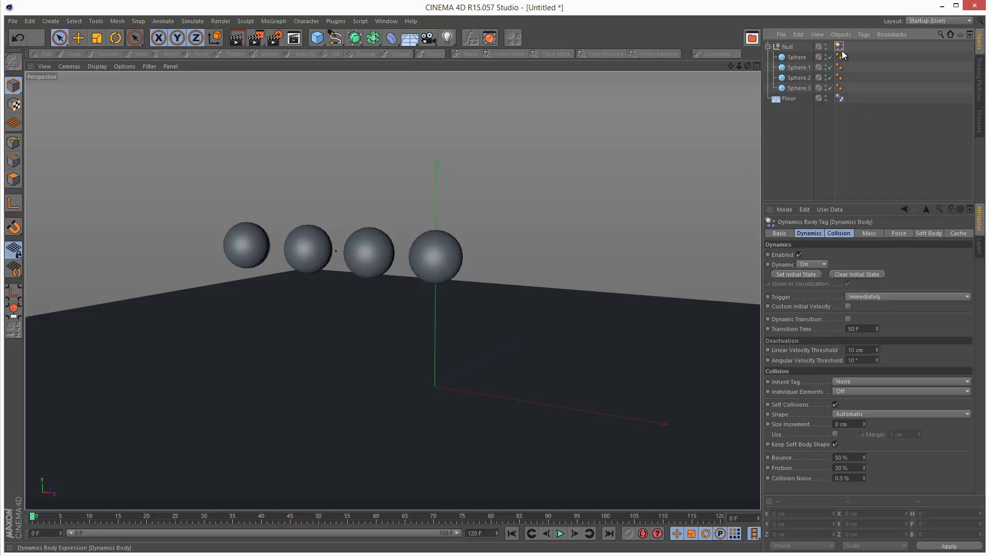
{"action": "left_click", "coordinate": [560, 534]}
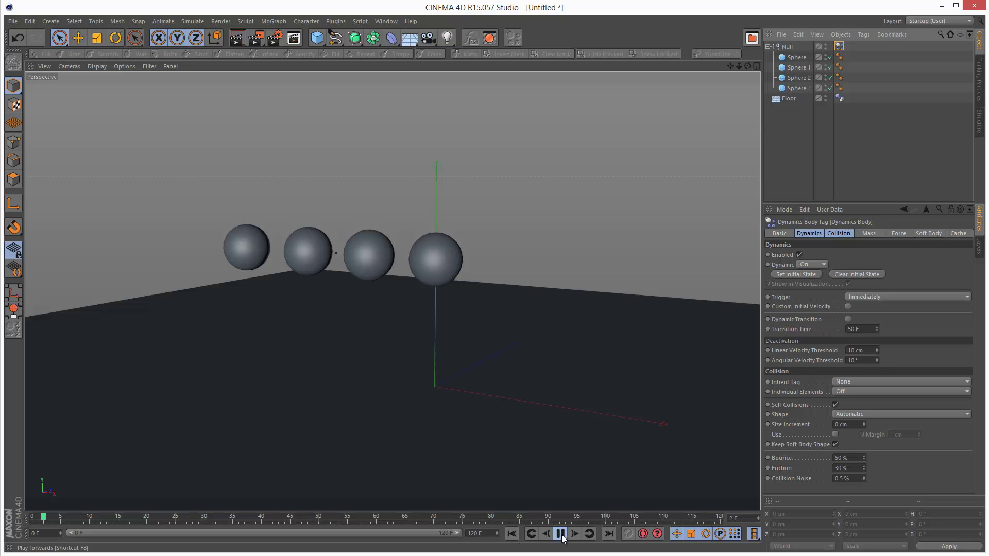
{"action": "left_click", "coordinate": [561, 535]}
{"action": "left_click", "coordinate": [511, 534]}
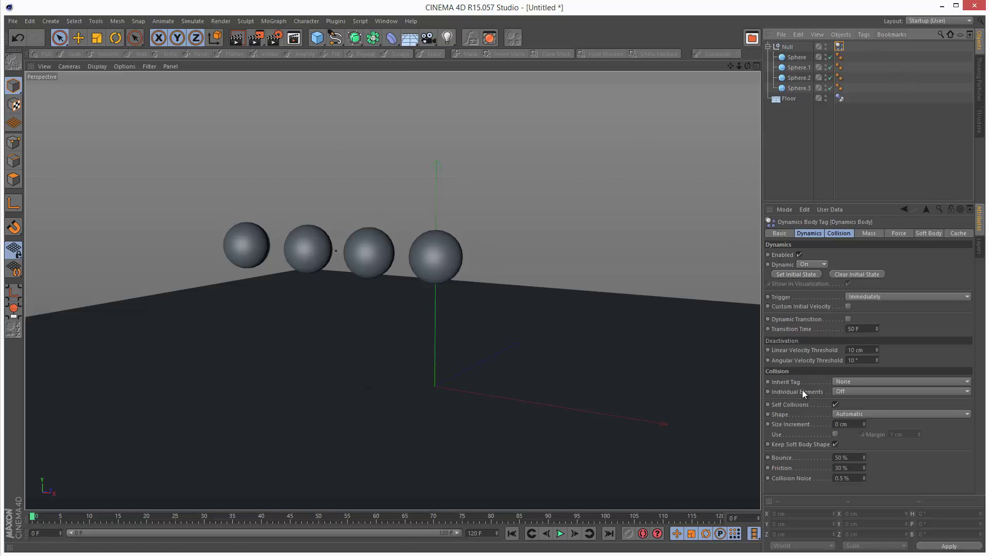
Step: Set the Null's tag Inherit Tag to Apply Tag to Children and play until frame 61
{"action": "left_click", "coordinate": [852, 382]}
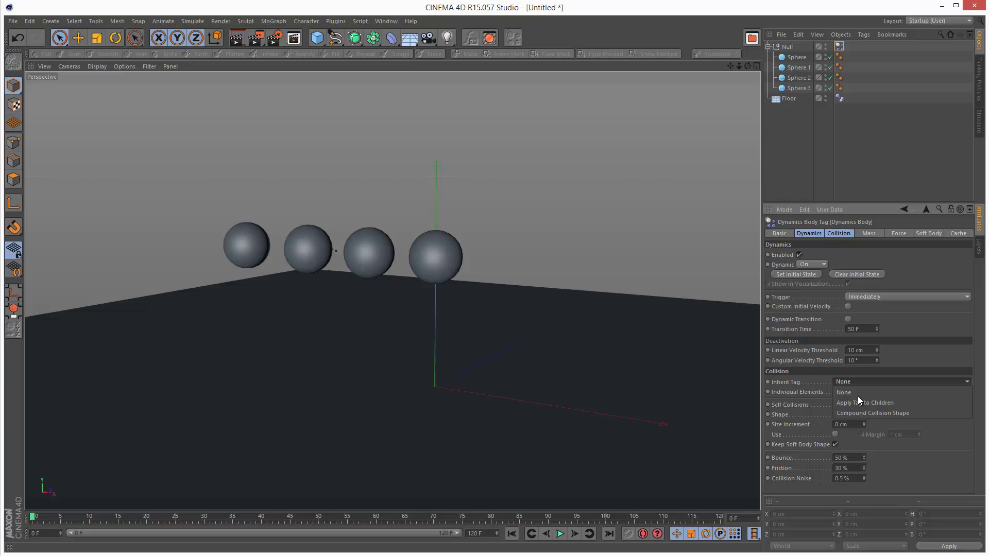
{"action": "left_click", "coordinate": [895, 401]}
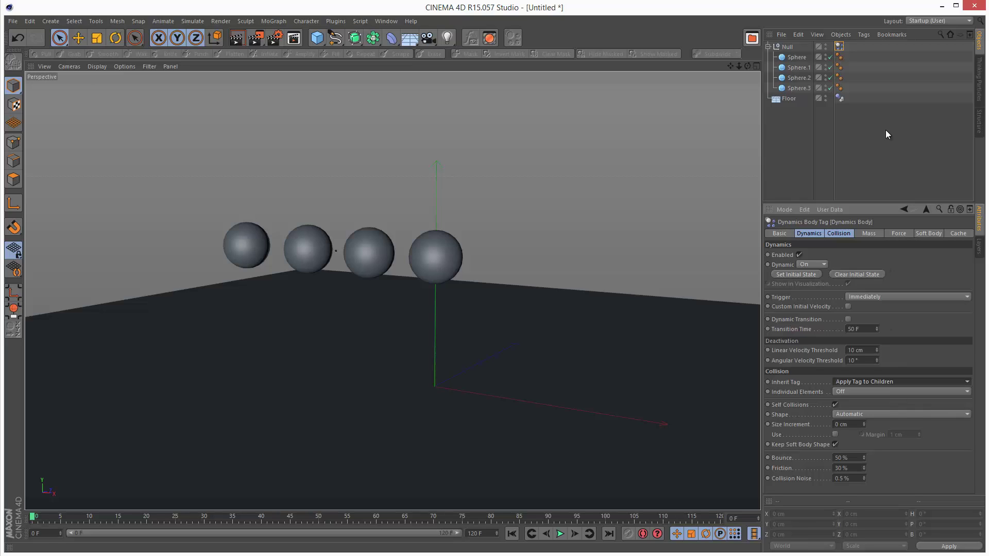
{"action": "left_click", "coordinate": [885, 130]}
{"action": "left_click", "coordinate": [839, 46]}
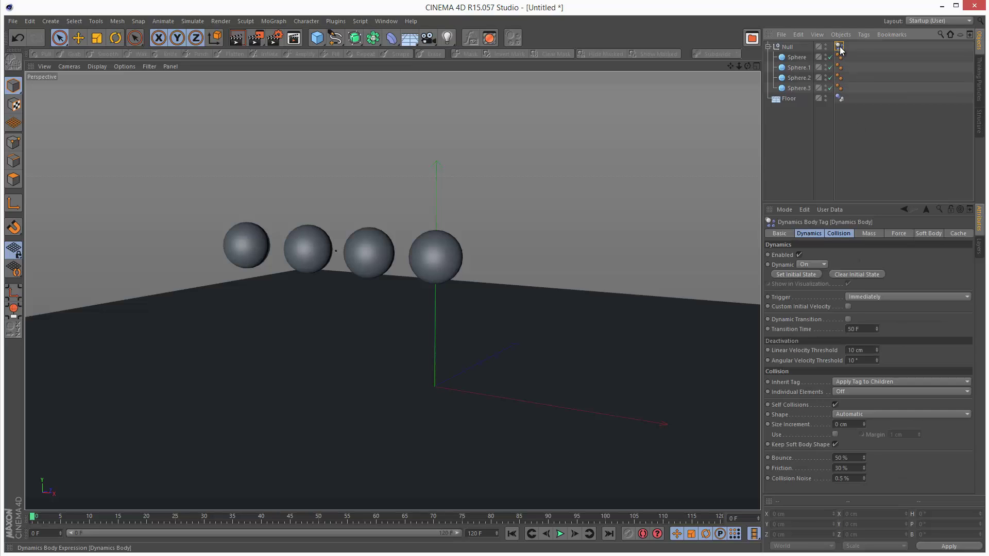
{"action": "key", "text": "Down"}
{"action": "key", "text": "Down"}
{"action": "key", "text": "Down"}
{"action": "key", "text": "Down"}
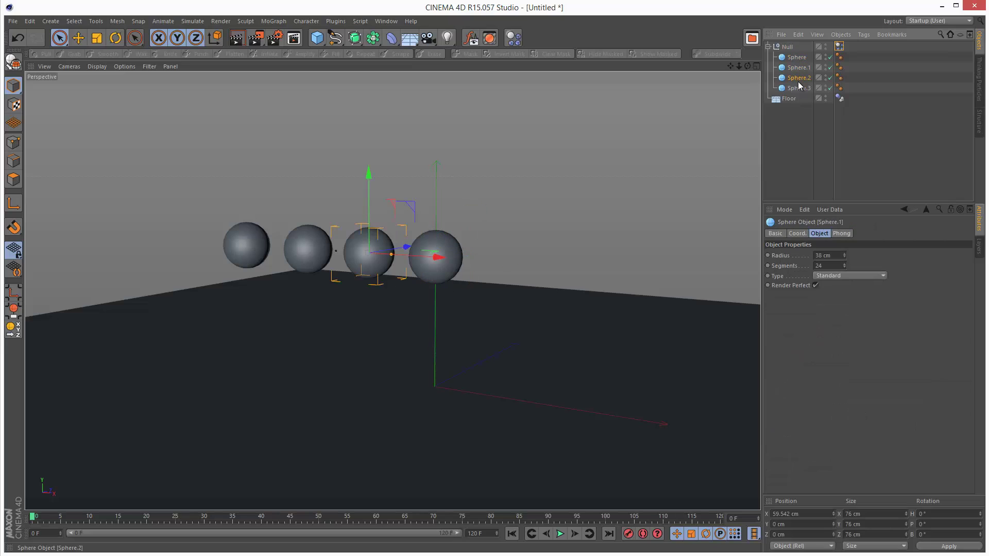
{"action": "left_click", "coordinate": [560, 534]}
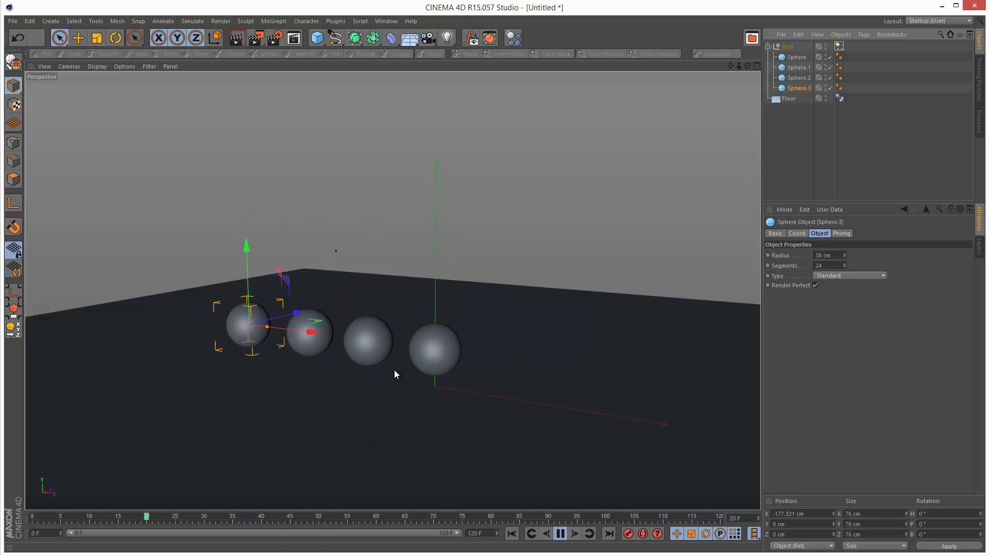
{"action": "left_click", "coordinate": [560, 533]}
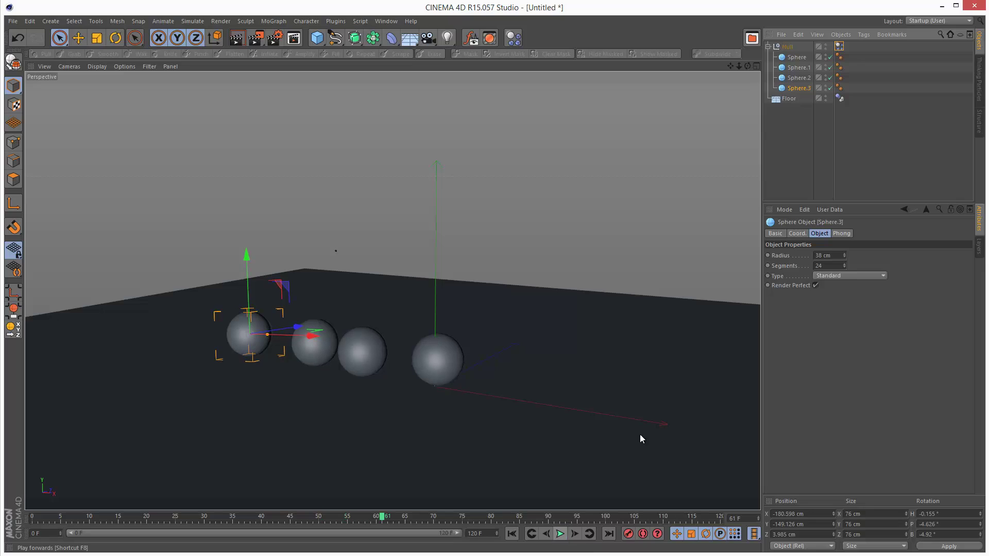
Step: Add a Cloner, parent the Sphere under it, and delete the Null with its leftover spheres
{"action": "left_click", "coordinate": [784, 120]}
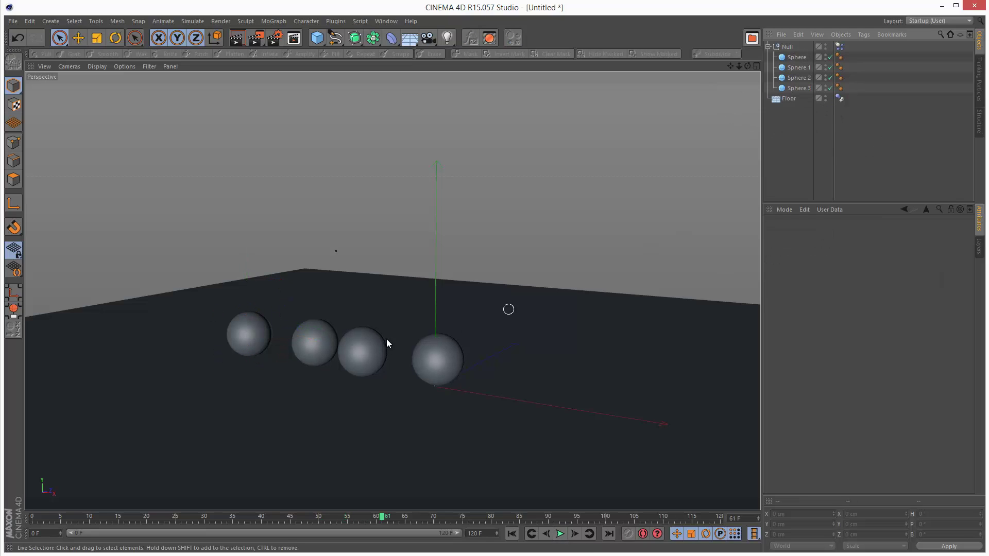
{"action": "left_click", "coordinate": [274, 21]}
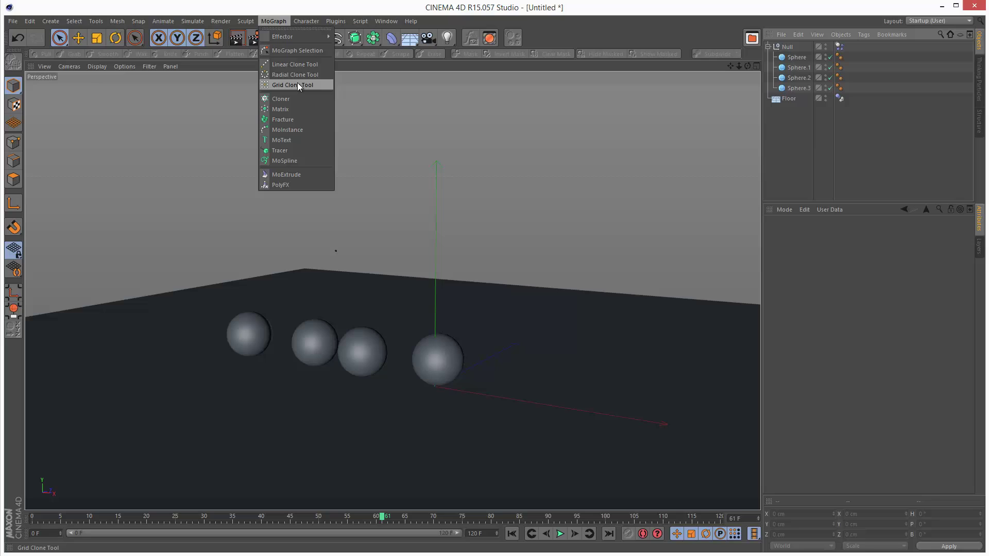
{"action": "left_click", "coordinate": [292, 99]}
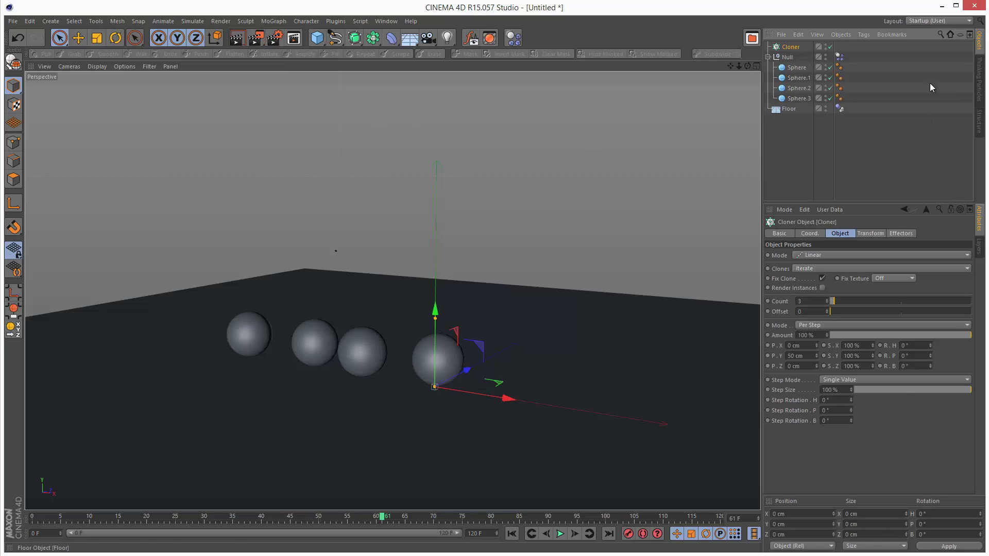
{"action": "left_click_drag", "start_coordinate": [797, 47], "coordinate": [798, 47]}
{"action": "left_click", "coordinate": [787, 68]}
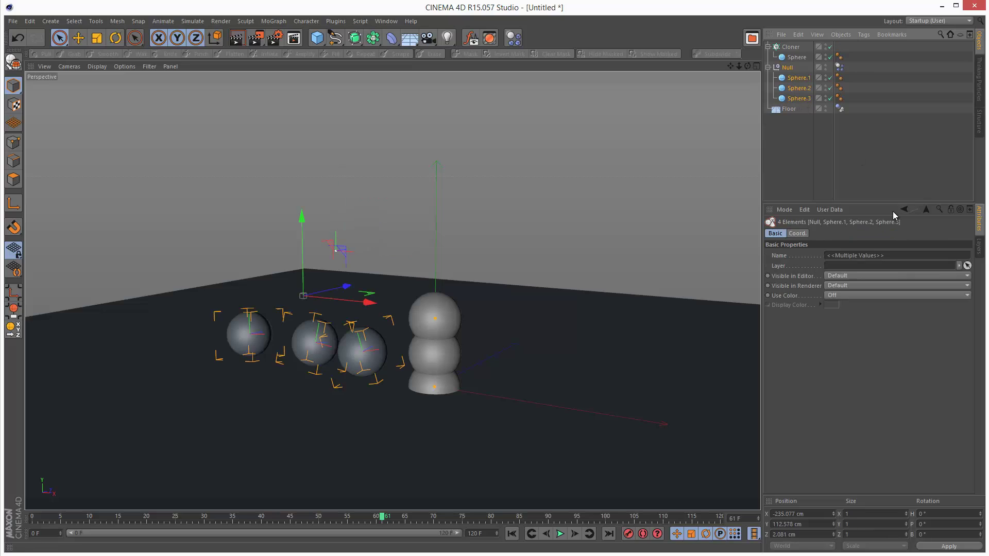
{"action": "key", "text": "Delete"}
Step: Set the Cloner Mode to Grid Array for 3×3×3 clones
{"action": "left_click", "coordinate": [790, 47]}
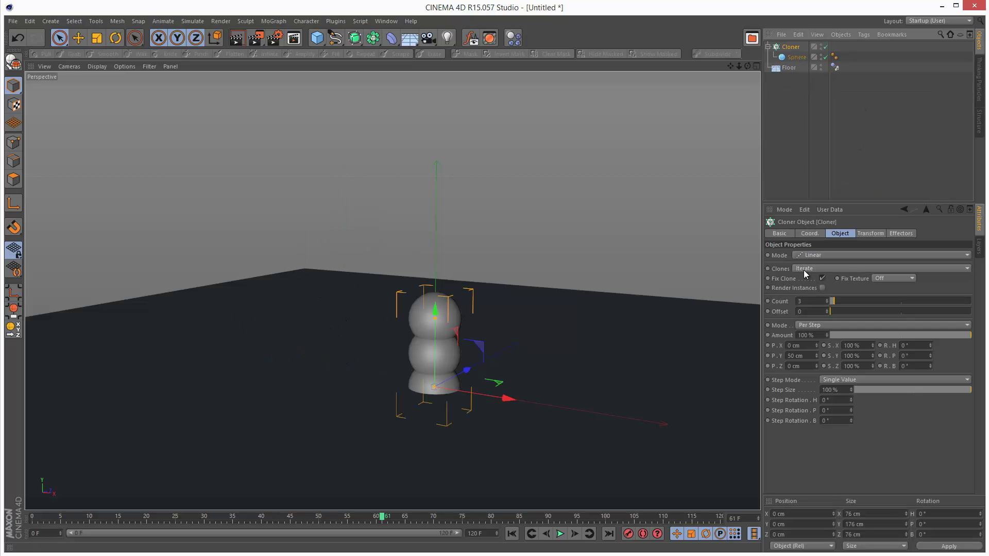
{"action": "left_click", "coordinate": [823, 256]}
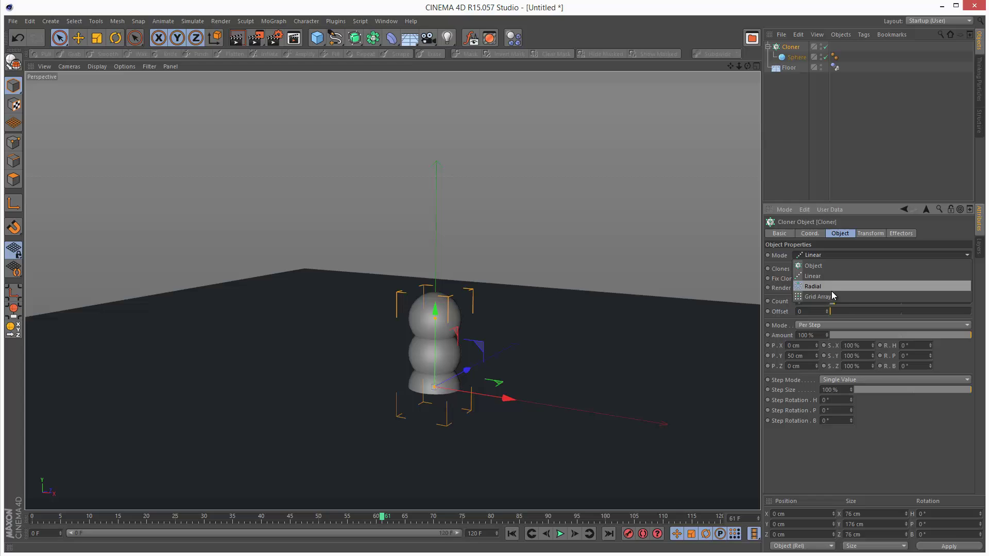
{"action": "left_click", "coordinate": [833, 296]}
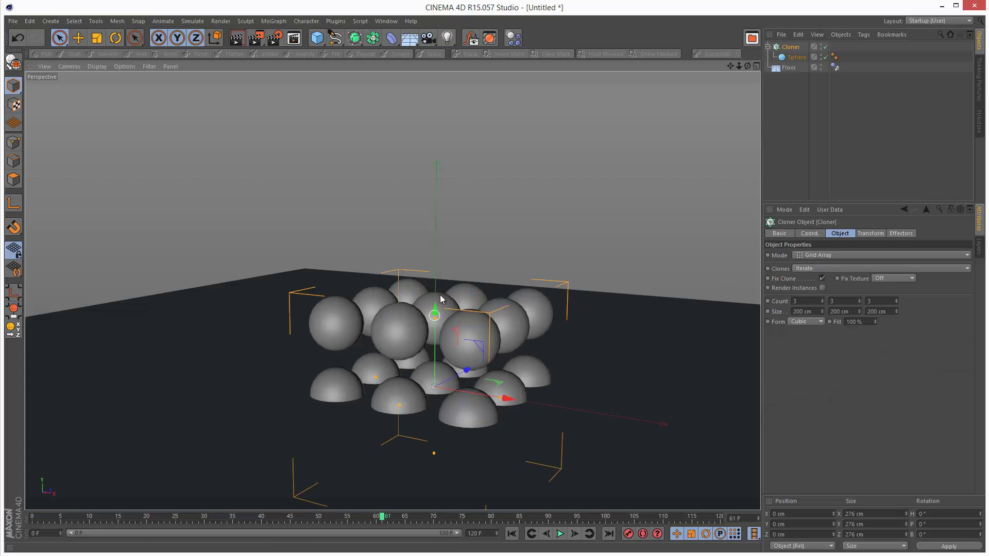
Step: Raise the sphere grid above the floor on Y, undoing an accidental floor move
{"action": "left_click", "coordinate": [435, 231], "text": "shift"}
{"action": "left_click_drag", "start_coordinate": [436, 231], "coordinate": [419, 116]}
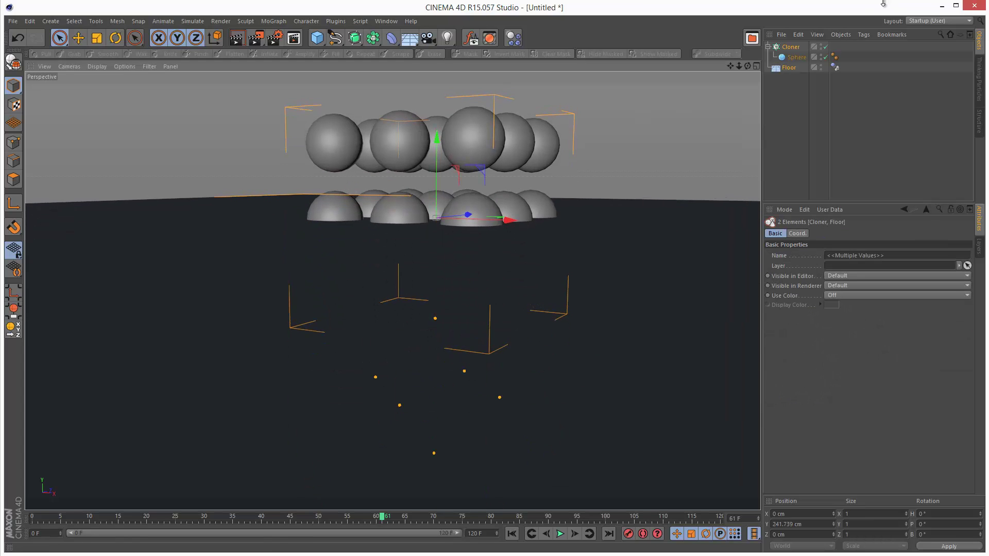
{"action": "key", "text": "ctrl+z"}
{"action": "key", "text": "ctrl+z"}
{"action": "left_click_drag", "start_coordinate": [436, 316], "coordinate": [426, 118]}
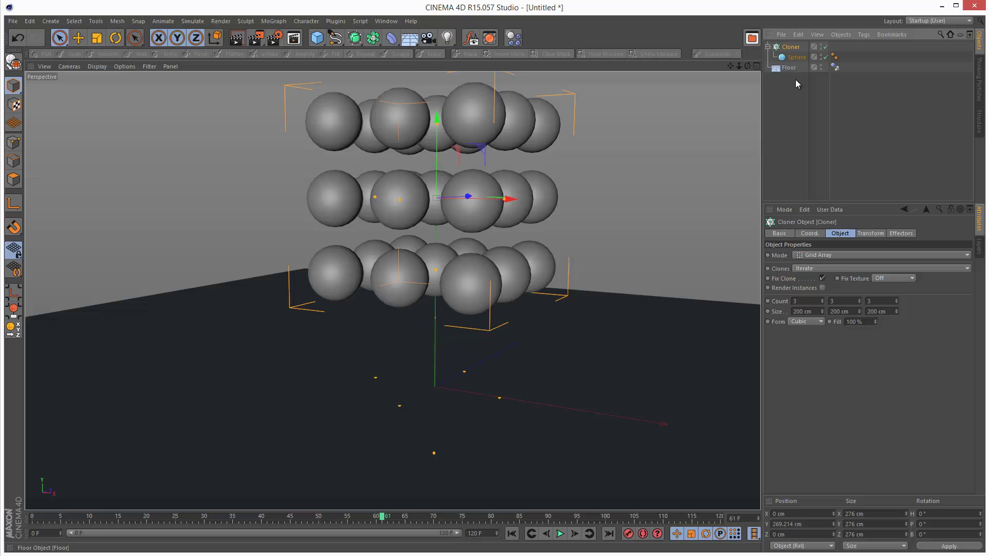
Step: Give the Cloner a Rigid Body tag applied to children, then play the drop and rewind
{"action": "left_click", "coordinate": [514, 37]}
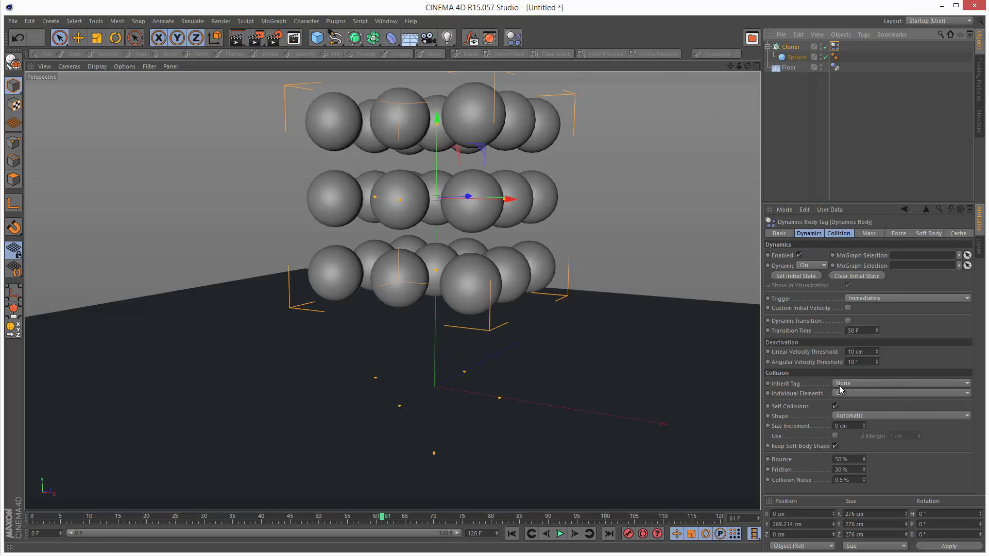
{"action": "left_click", "coordinate": [841, 386]}
{"action": "left_click", "coordinate": [869, 410]}
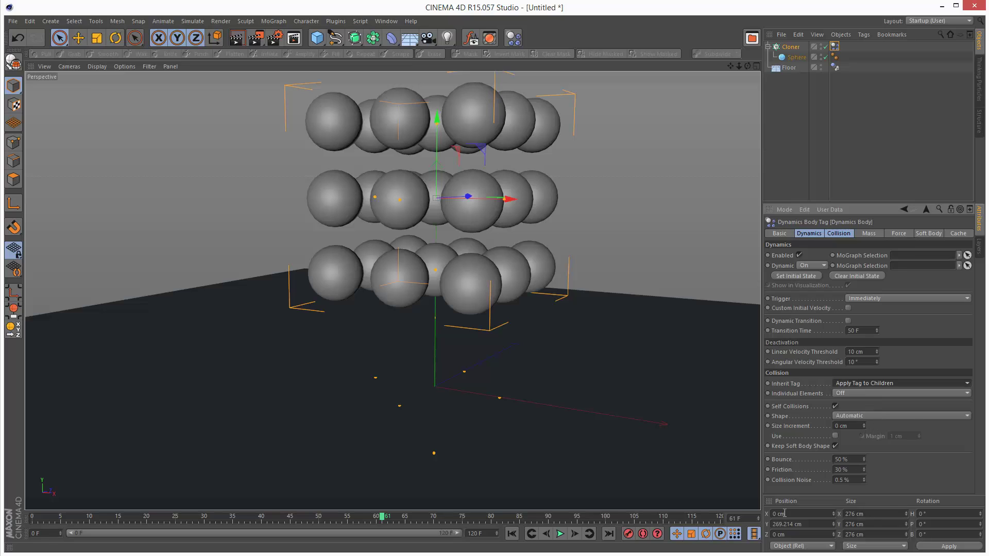
{"action": "left_click", "coordinate": [511, 534]}
{"action": "left_click", "coordinate": [559, 533]}
{"action": "left_click", "coordinate": [560, 534]}
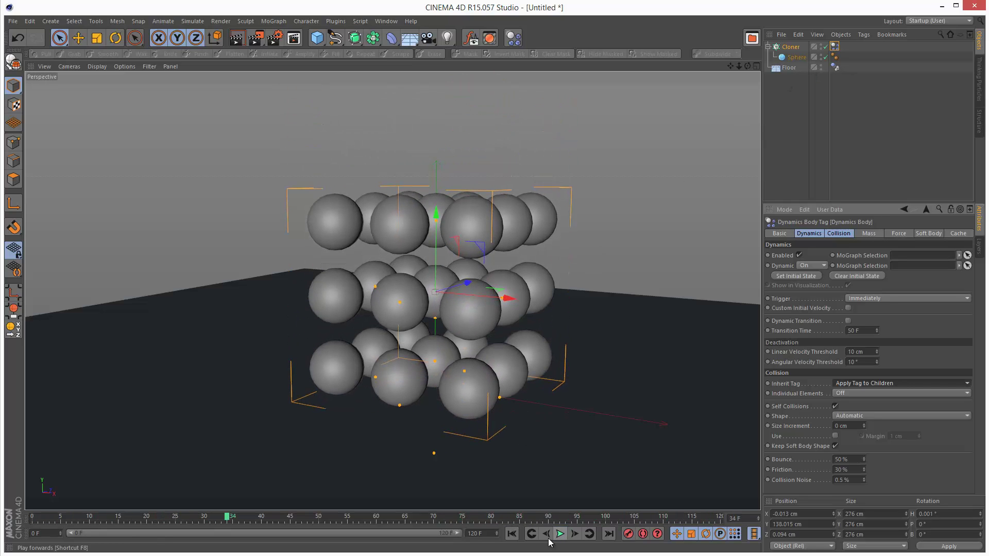
{"action": "left_click", "coordinate": [512, 534]}
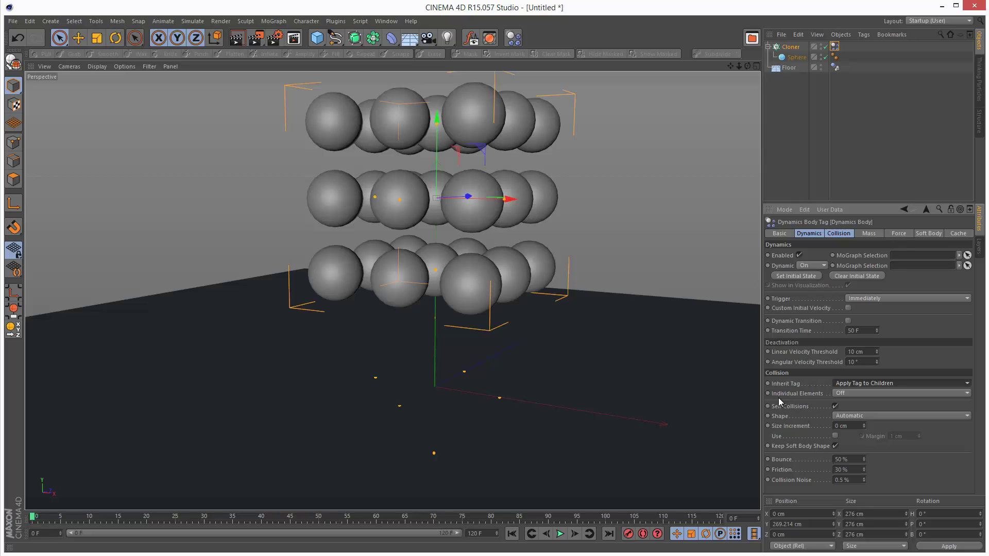
Step: Set Collision Individual Elements to All and play to watch the spheres scatter, then rewind
{"action": "left_click", "coordinate": [861, 391]}
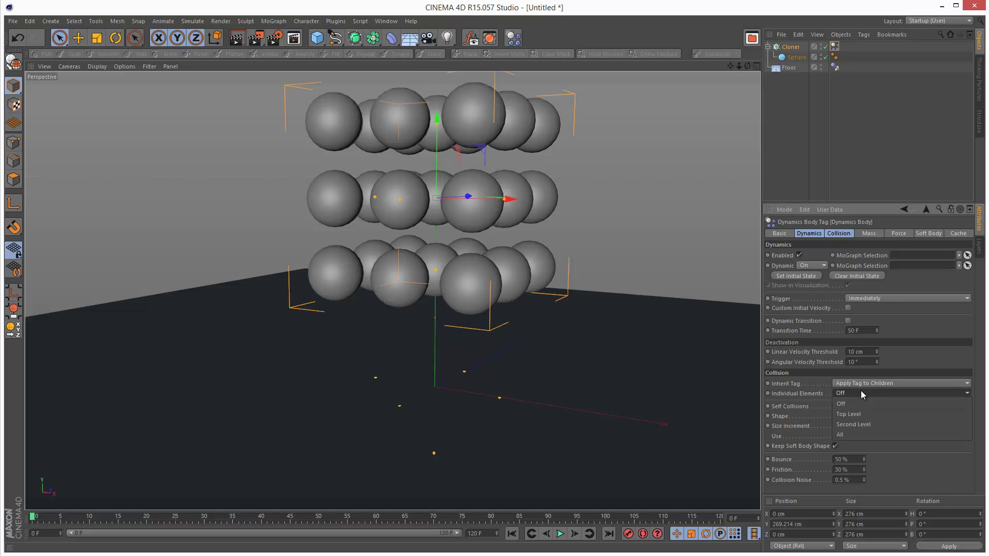
{"action": "left_click", "coordinate": [860, 433]}
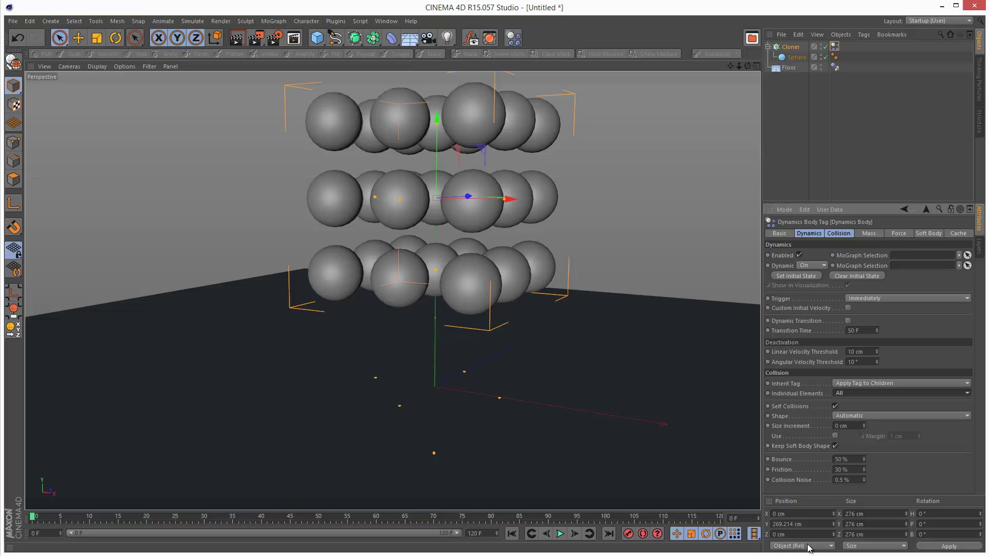
{"action": "left_click", "coordinate": [560, 534]}
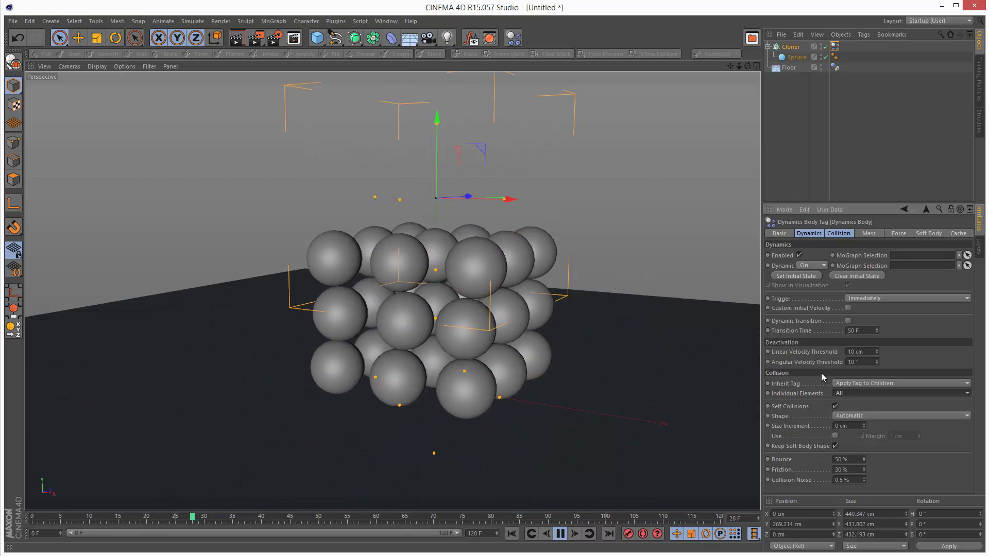
{"action": "left_click", "coordinate": [561, 533]}
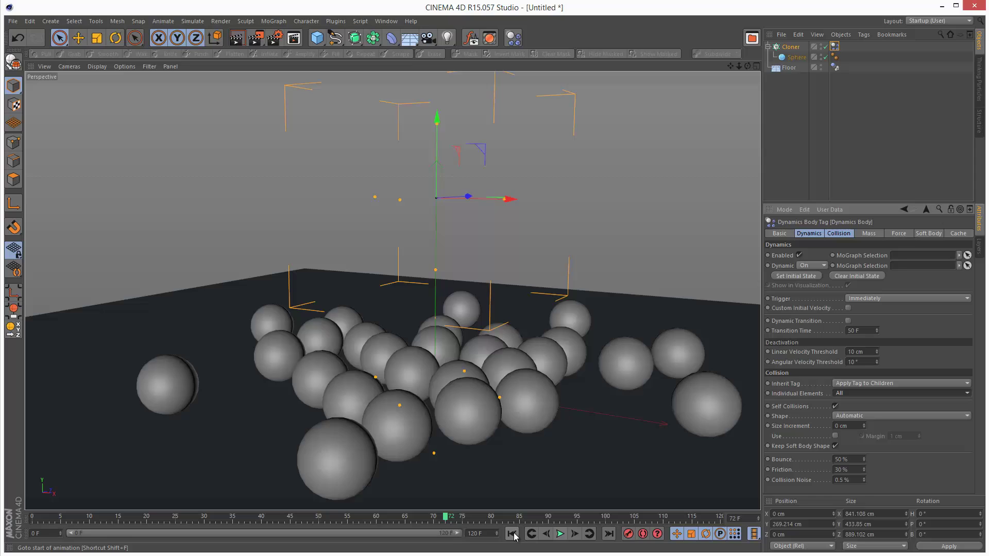
{"action": "left_click", "coordinate": [511, 534]}
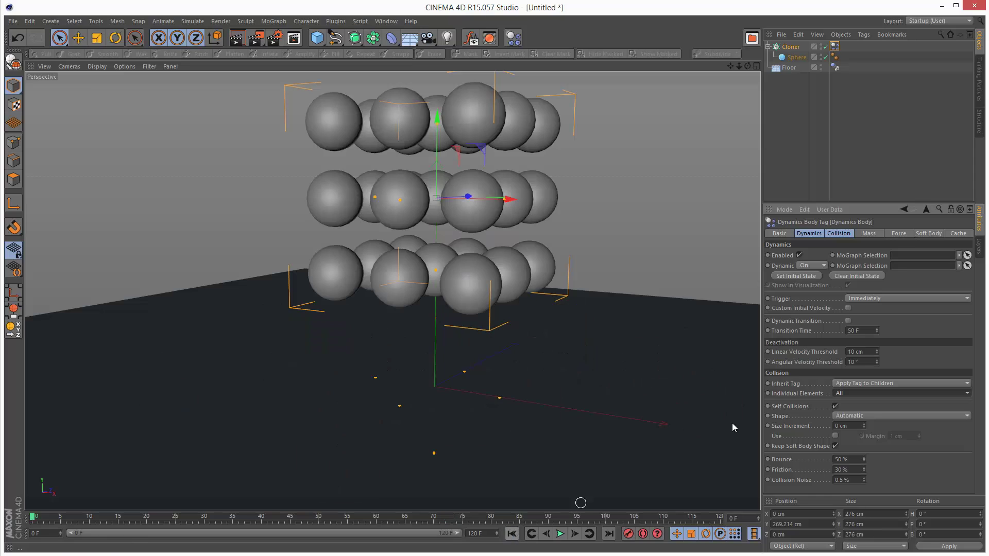
Step: Recheck the tag's Individual Elements setting, leaving it at All, and reselect the Cloner
{"action": "left_click", "coordinate": [868, 148]}
{"action": "left_click", "coordinate": [835, 47]}
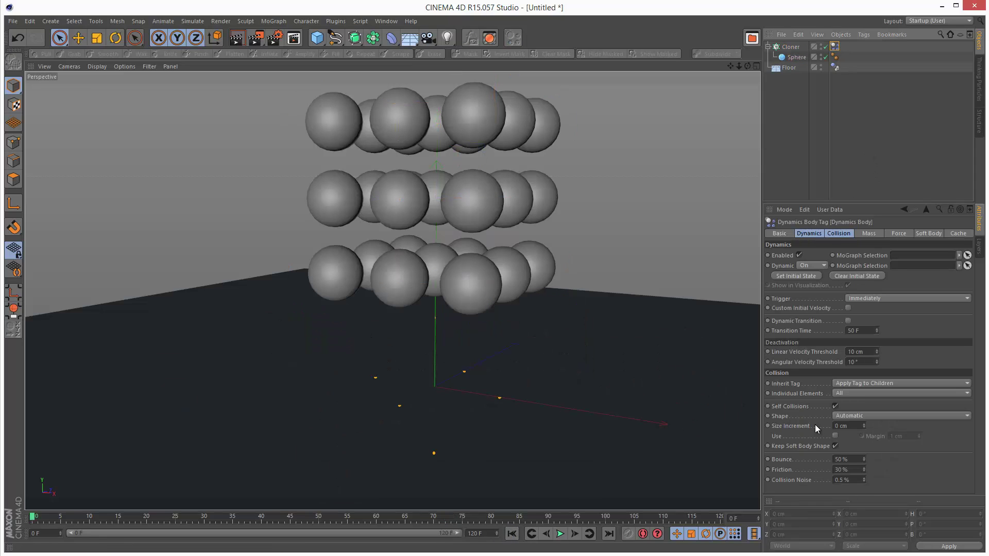
{"action": "left_click", "coordinate": [852, 394]}
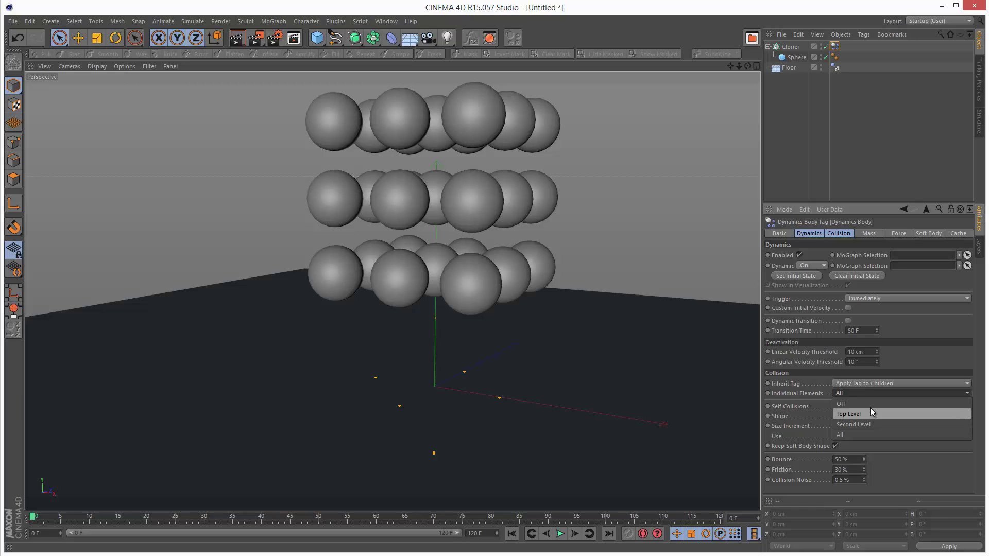
{"action": "left_click", "coordinate": [863, 137]}
{"action": "left_click", "coordinate": [792, 47]}
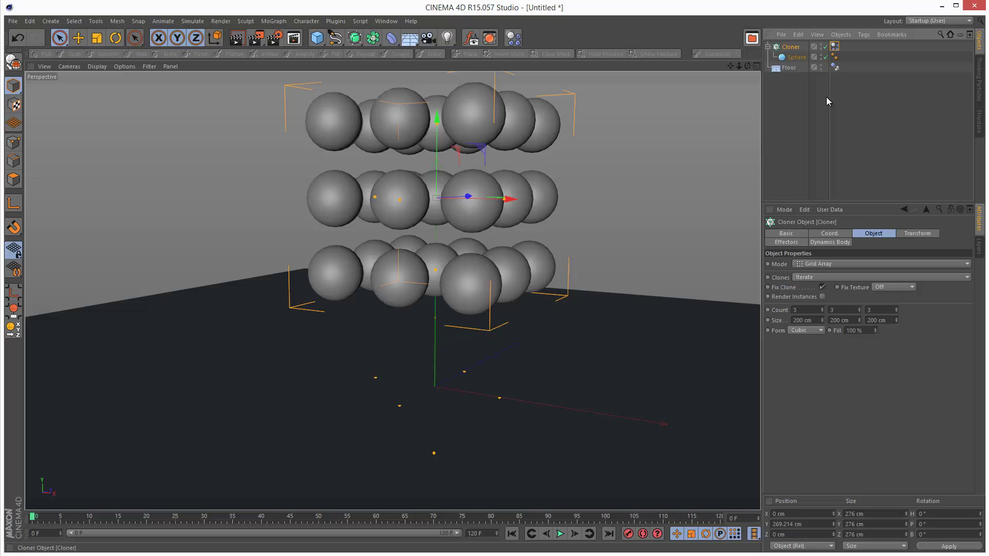
Step: Replace the Cloner with a MoText object moved left and up above the floor
{"action": "key", "text": "Delete"}
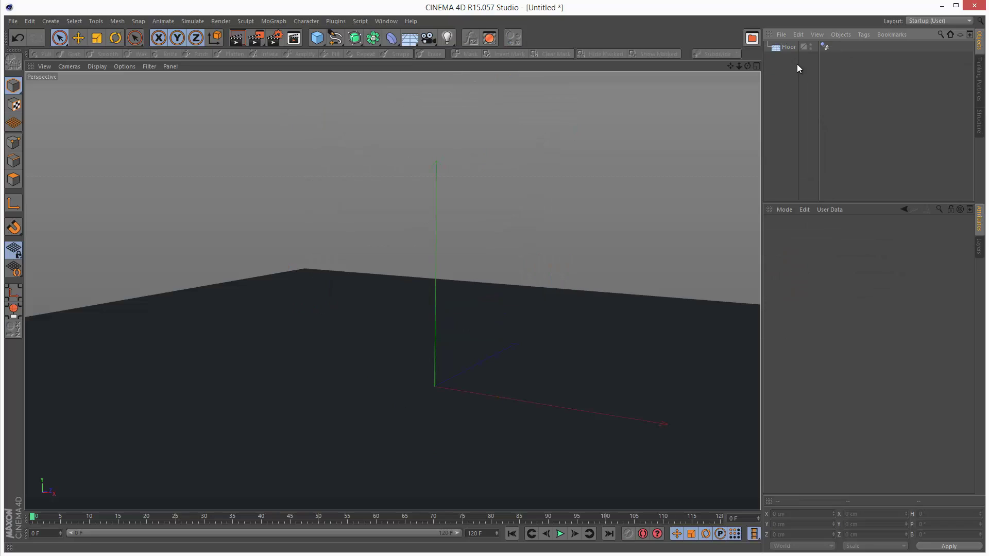
{"action": "left_click", "coordinate": [273, 22]}
{"action": "left_click", "coordinate": [288, 141]}
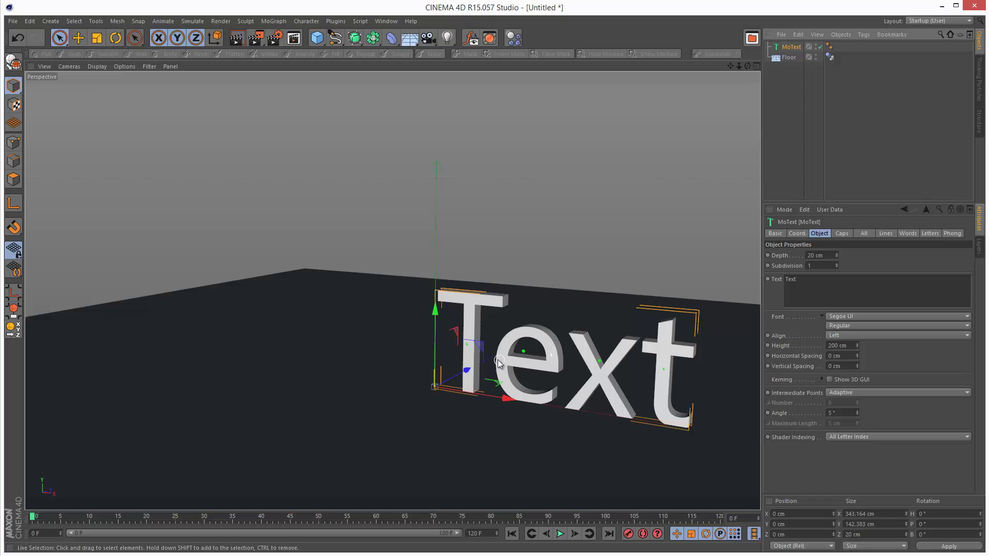
{"action": "key", "text": "e"}
{"action": "left_click_drag", "start_coordinate": [505, 399], "coordinate": [213, 154]}
Step: Change the MoText wording to 'QuickVFX Tutorials'
{"action": "left_click", "coordinate": [791, 47]}
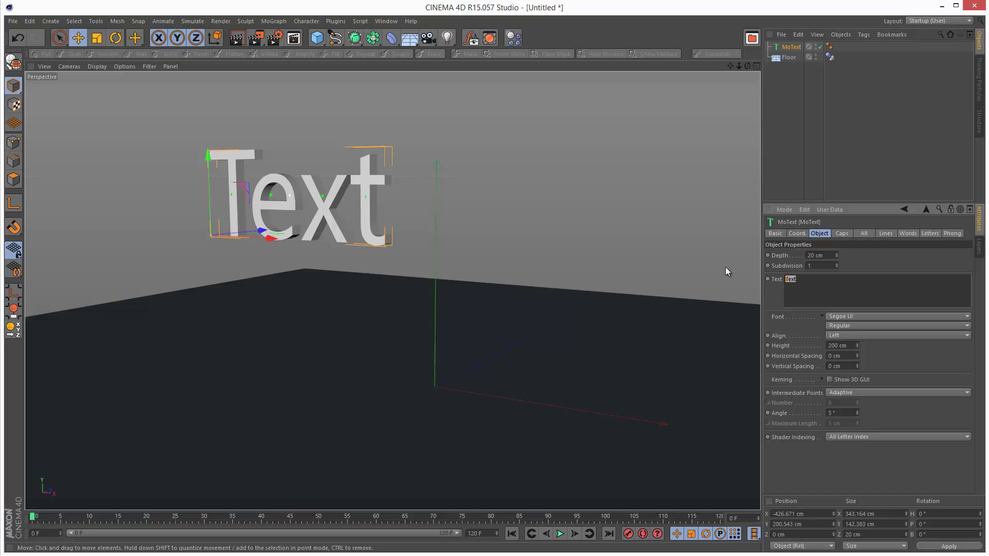
{"action": "type", "text": "QuickVF"}
{"action": "type", "text": "X "}
{"action": "type", "text": "Tu"}
{"action": "type", "text": "torials"}
{"action": "left_click", "coordinate": [835, 118]}
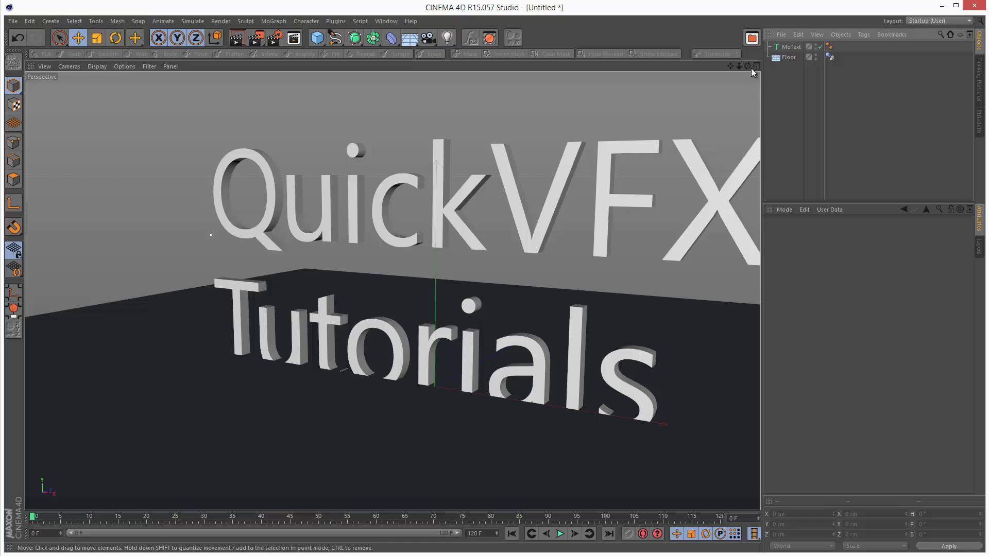
Step: Frame the text head-on in the Perspective view and raise the MoText to Y 362.908 cm
{"action": "scroll", "coordinate": [510, 314], "scroll_direction": "down", "scroll_amount": 4}
{"action": "left_click_drag", "start_coordinate": [519, 313], "coordinate": [516, 313], "text": "alt"}
{"action": "scroll", "coordinate": [514, 314], "scroll_direction": "up", "scroll_amount": 3}
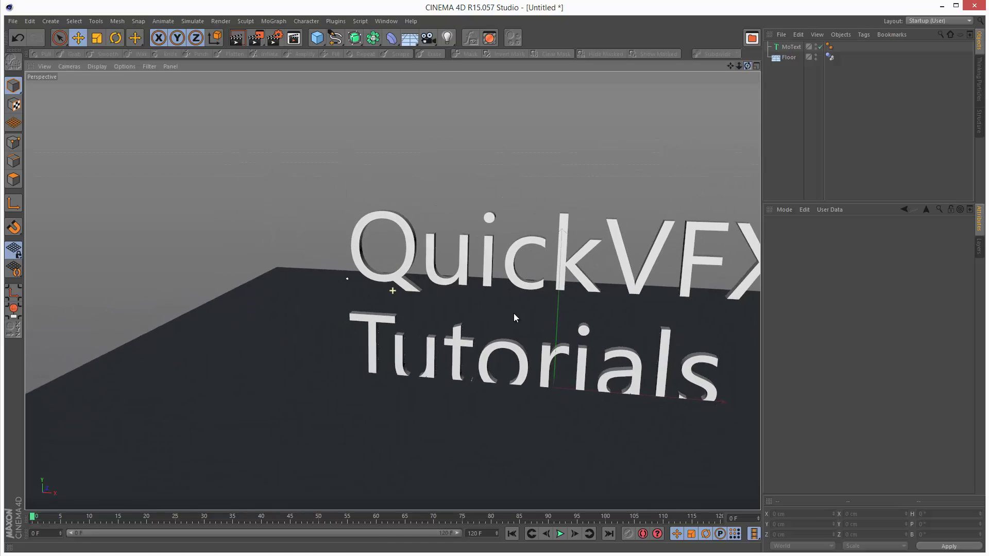
{"action": "scroll", "coordinate": [514, 313], "scroll_direction": "down", "scroll_amount": 1}
{"action": "scroll", "coordinate": [628, 222], "scroll_direction": "down", "scroll_amount": 1}
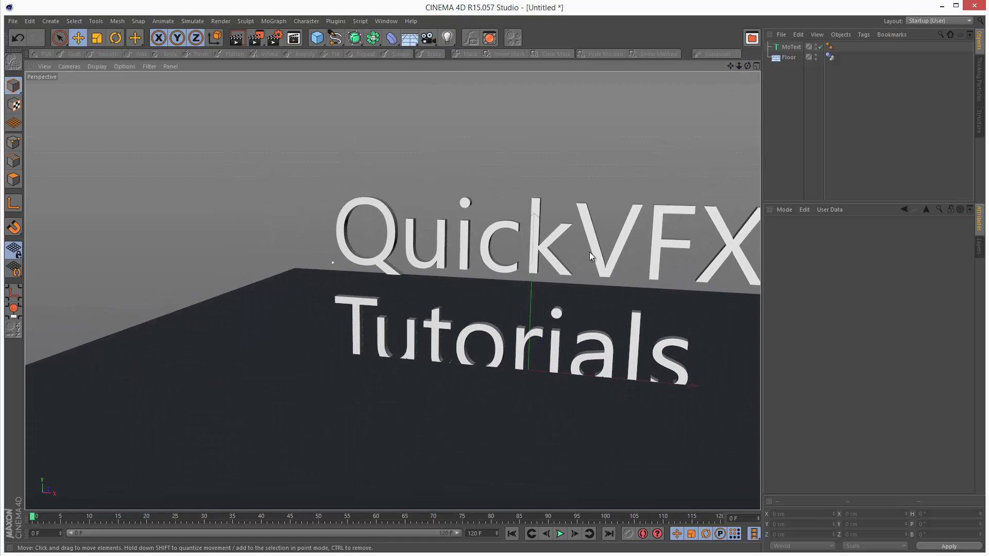
{"action": "left_click_drag", "start_coordinate": [589, 252], "coordinate": [537, 250], "text": "alt"}
{"action": "left_click_drag", "start_coordinate": [736, 69], "coordinate": [515, 314]}
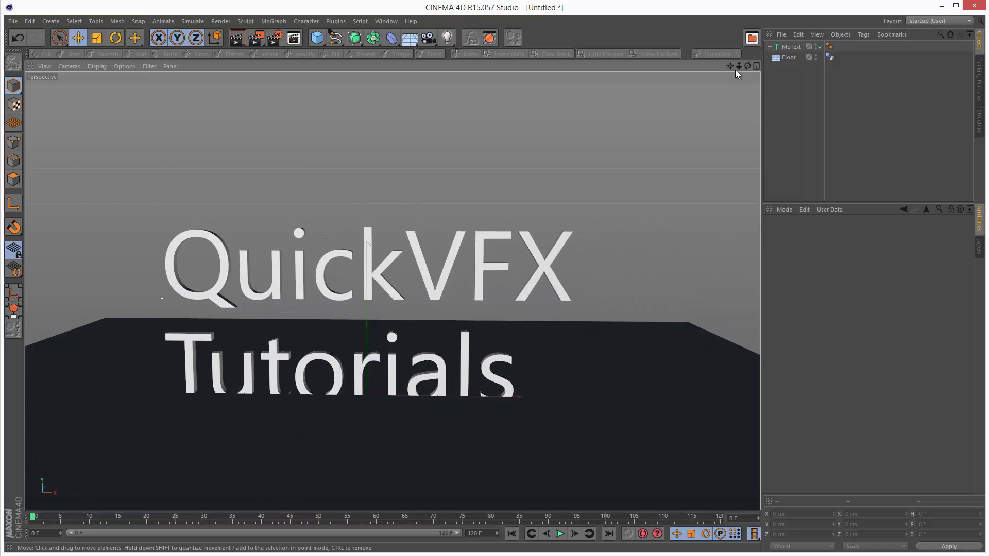
{"action": "left_click_drag", "start_coordinate": [735, 69], "coordinate": [515, 314]}
{"action": "left_click", "coordinate": [791, 47]}
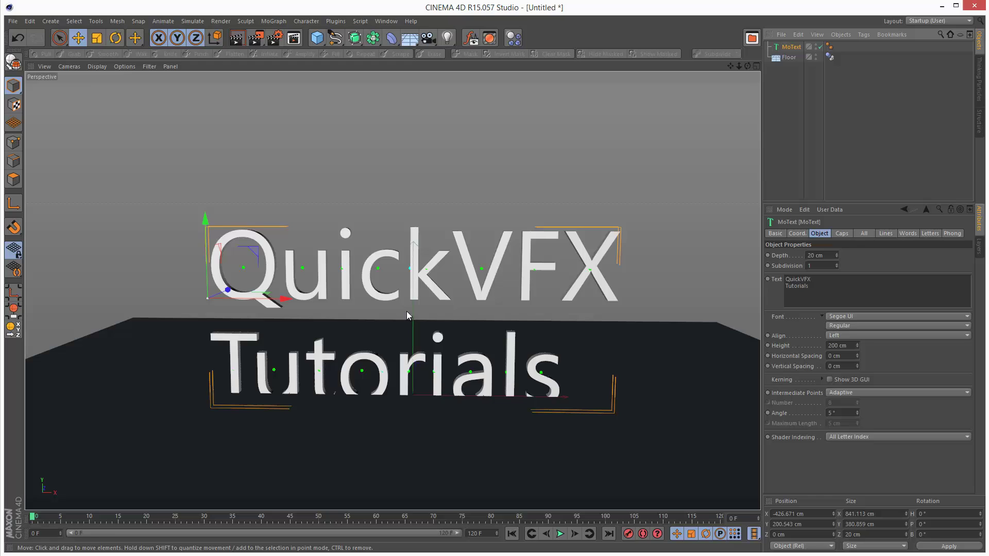
{"action": "left_click_drag", "start_coordinate": [207, 245], "coordinate": [231, 175]}
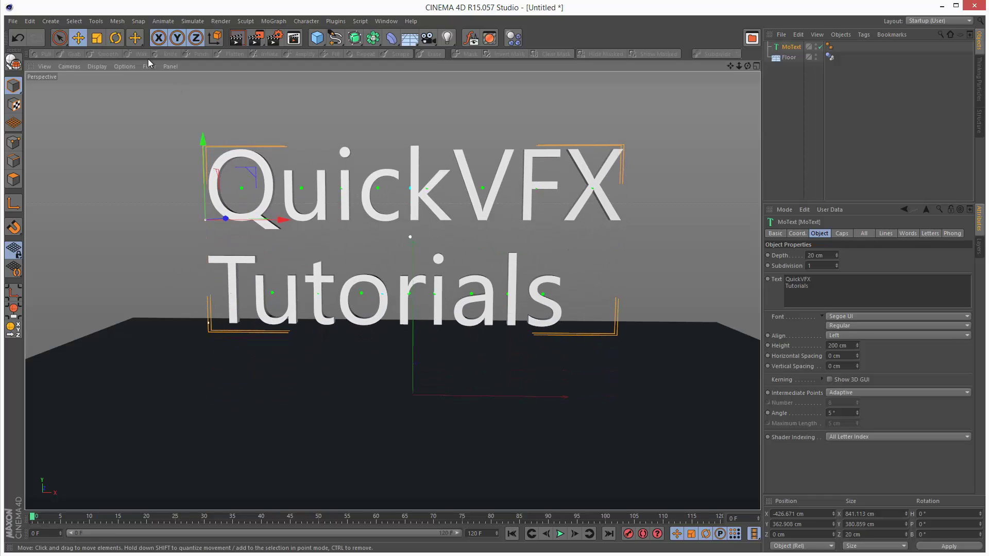
Step: Switch the MoText font from Segoe UI to Impact and deselect it
{"action": "left_click", "coordinate": [850, 316]}
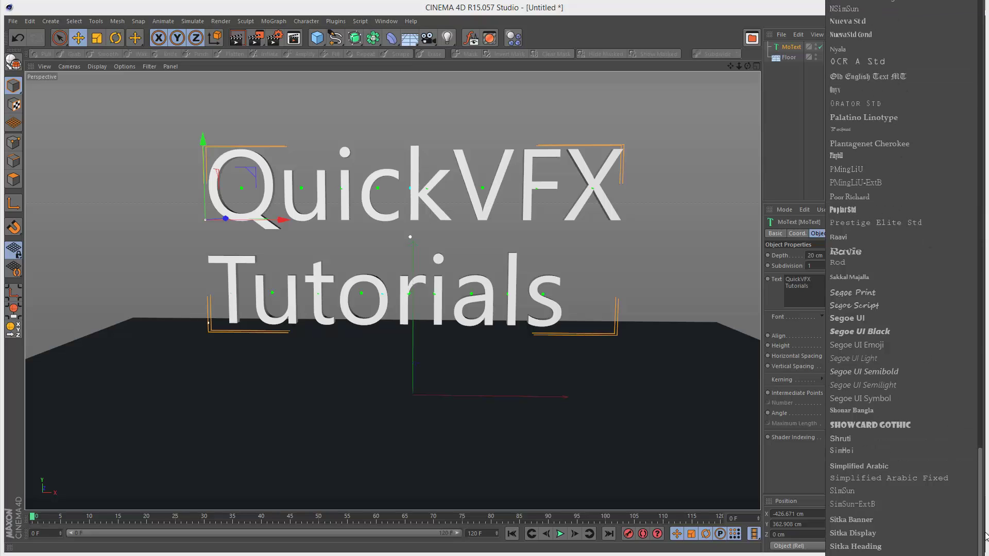
{"action": "scroll", "coordinate": [960, 210], "scroll_direction": "up", "scroll_amount": 15}
{"action": "scroll", "coordinate": [961, 215], "scroll_direction": "down", "scroll_amount": 2}
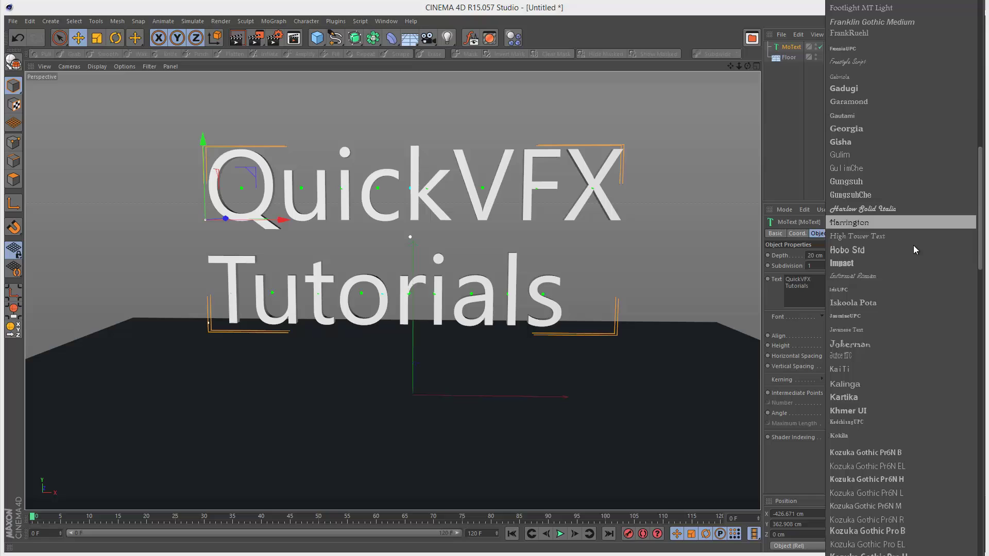
{"action": "left_click", "coordinate": [898, 261]}
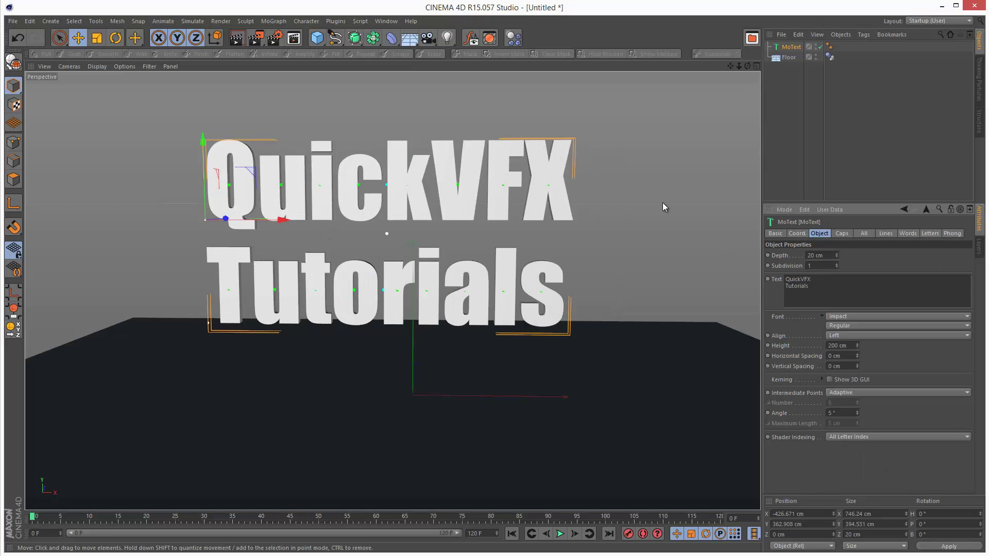
{"action": "left_click", "coordinate": [894, 119]}
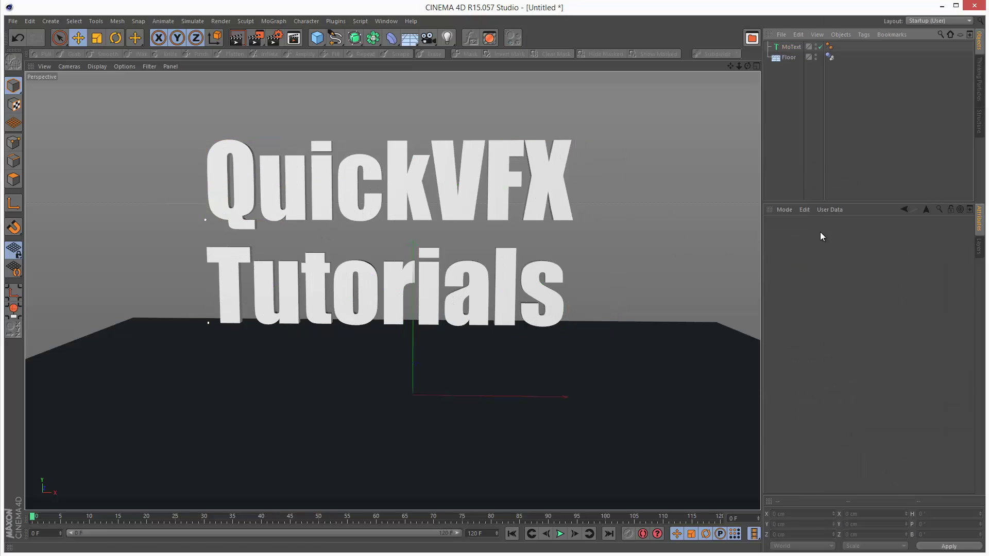
Step: Give the MoText a Rigid Body dynamics tag with Inherit Tag set to Apply Tag to Children
{"action": "left_click", "coordinate": [791, 47]}
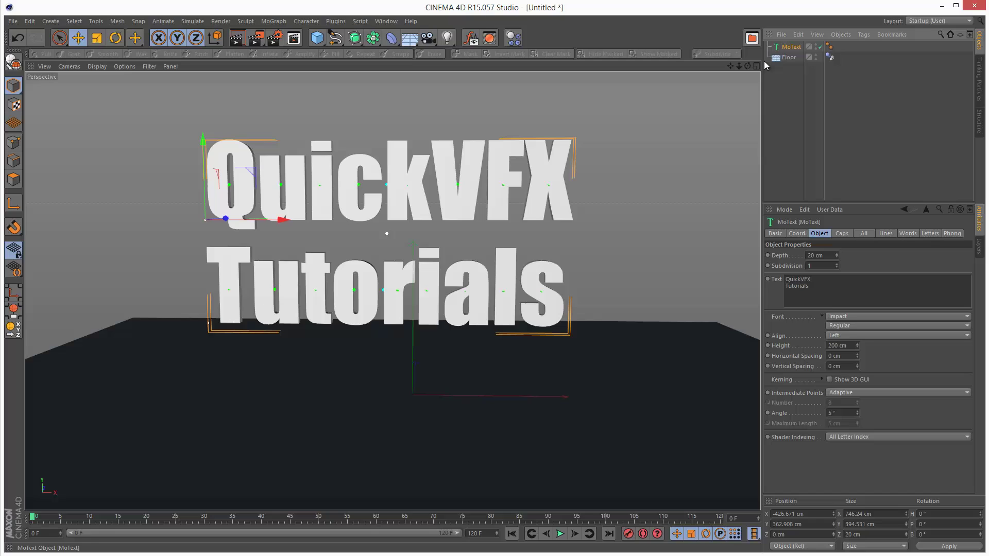
{"action": "left_click", "coordinate": [514, 38]}
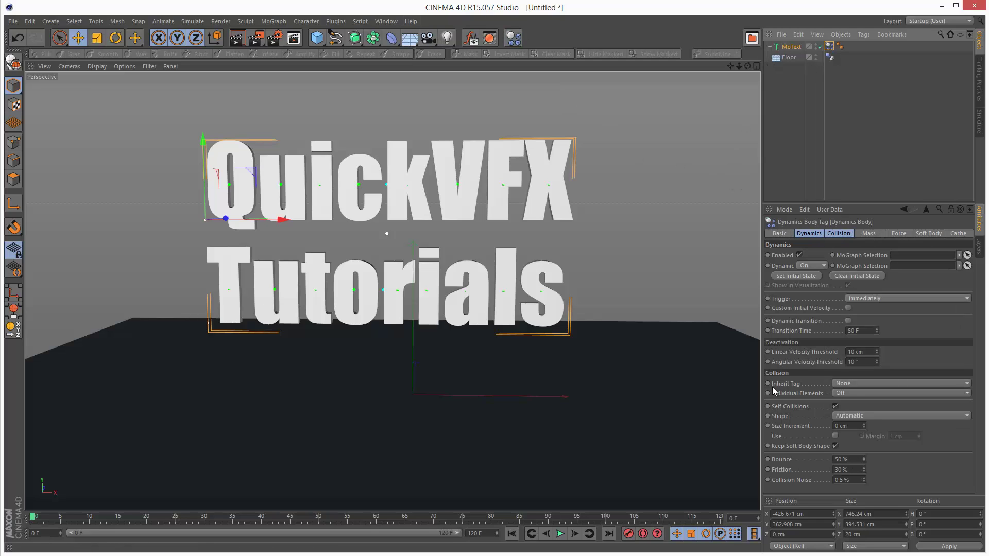
{"action": "left_click", "coordinate": [855, 384]}
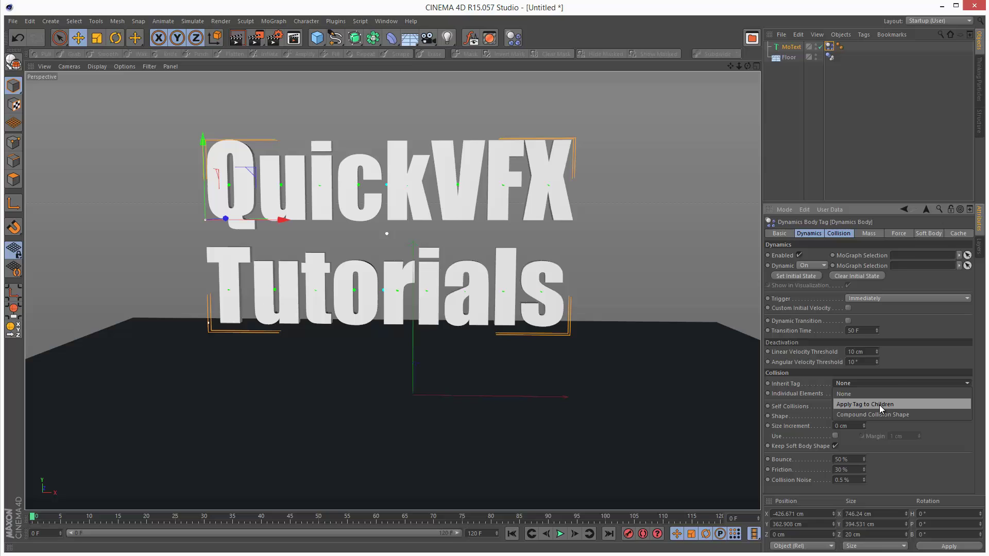
{"action": "left_click", "coordinate": [877, 404]}
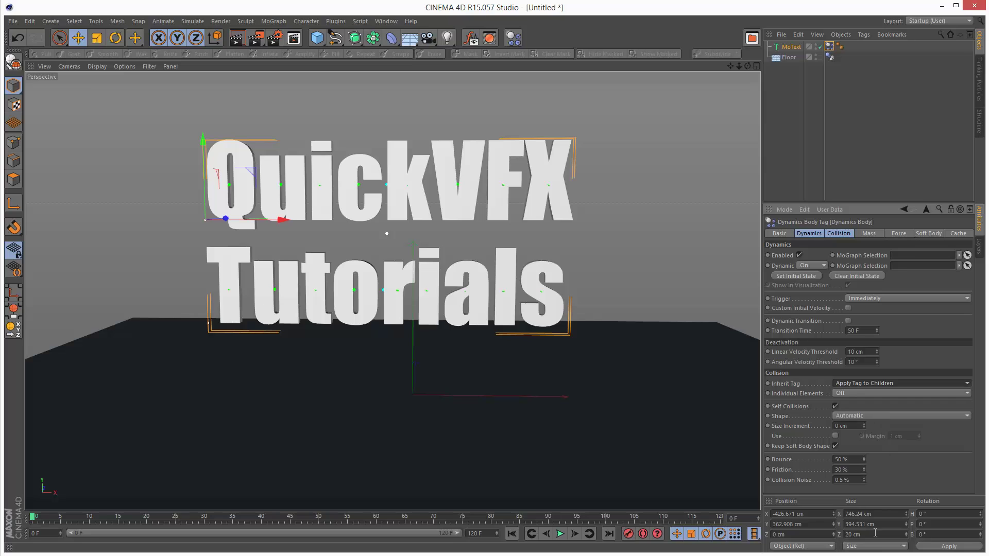
Step: Rewind, set Individual Elements to Top Level, and replay the falling-text simulation
{"action": "left_click", "coordinate": [559, 535]}
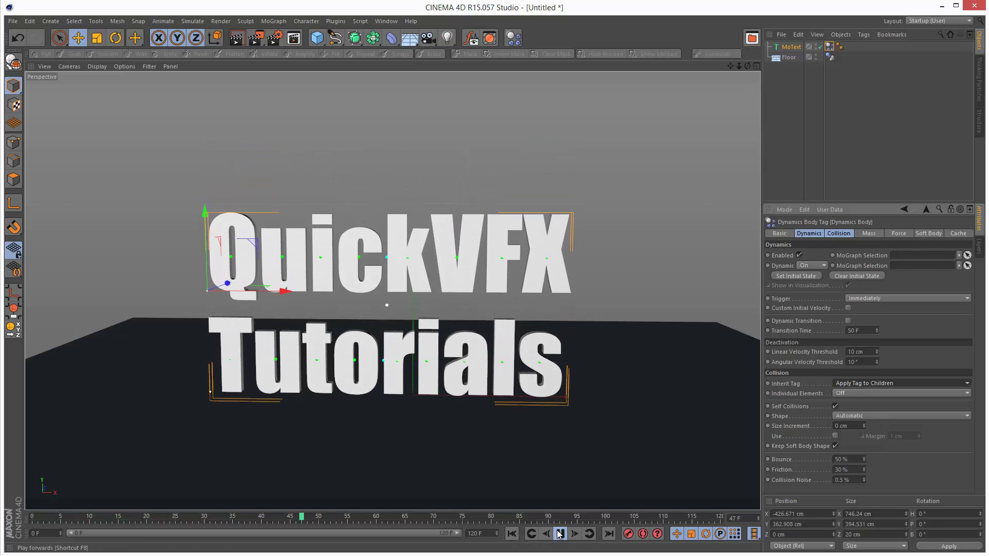
{"action": "left_click", "coordinate": [512, 534]}
{"action": "left_click", "coordinate": [851, 394]}
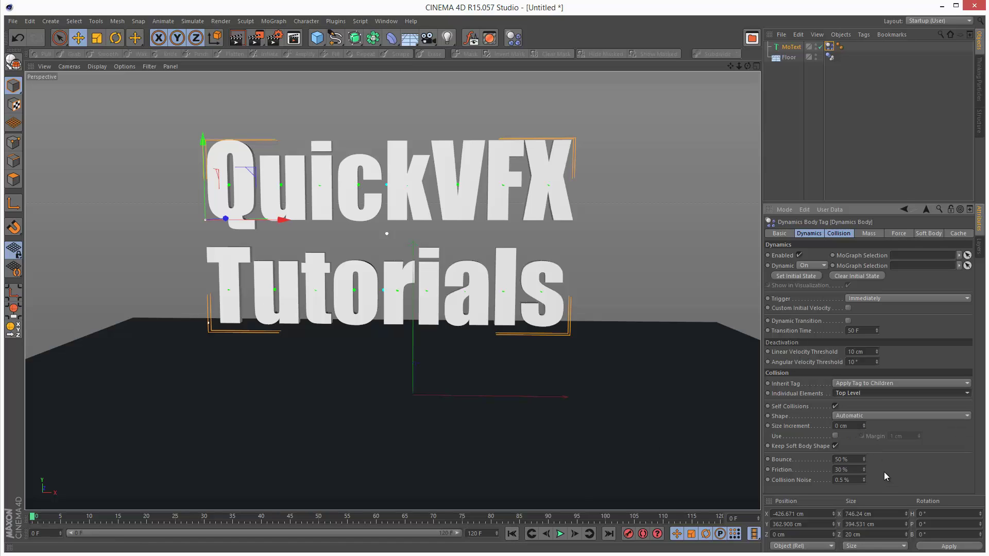
{"action": "left_click", "coordinate": [560, 534]}
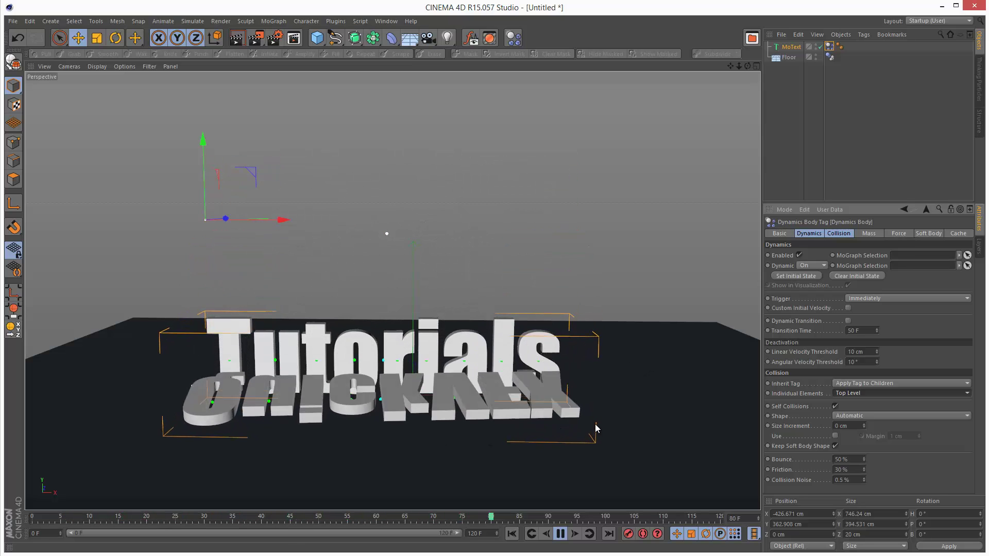
{"action": "left_click", "coordinate": [560, 533]}
Step: From frame 0, switch Individual Elements to Second Level and replay the fall
{"action": "left_click", "coordinate": [520, 535]}
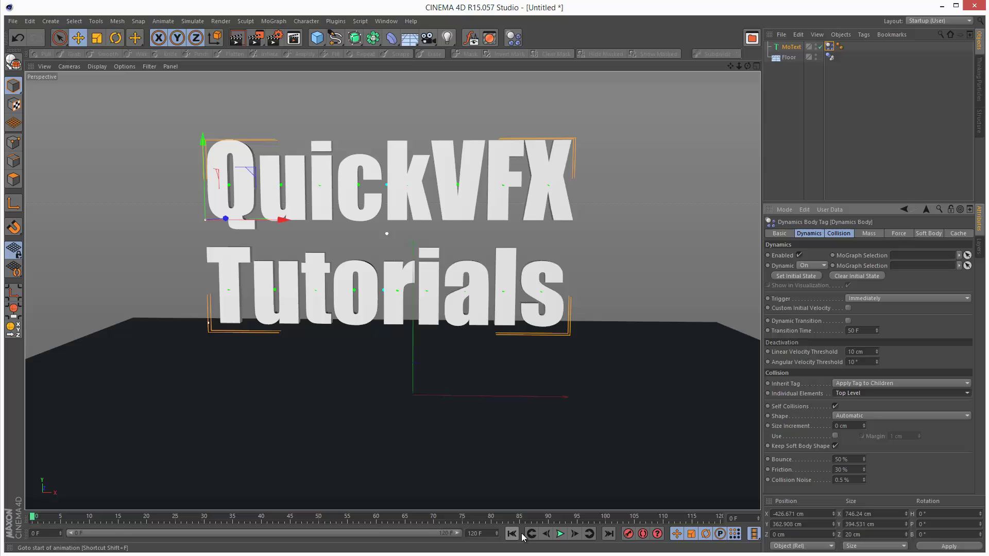
{"action": "left_click", "coordinate": [861, 393]}
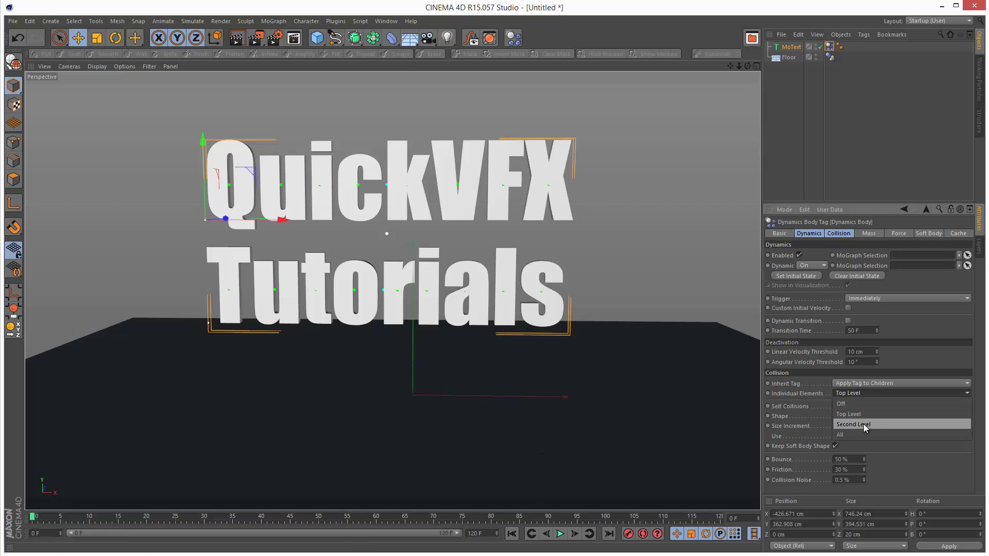
{"action": "left_click", "coordinate": [864, 427]}
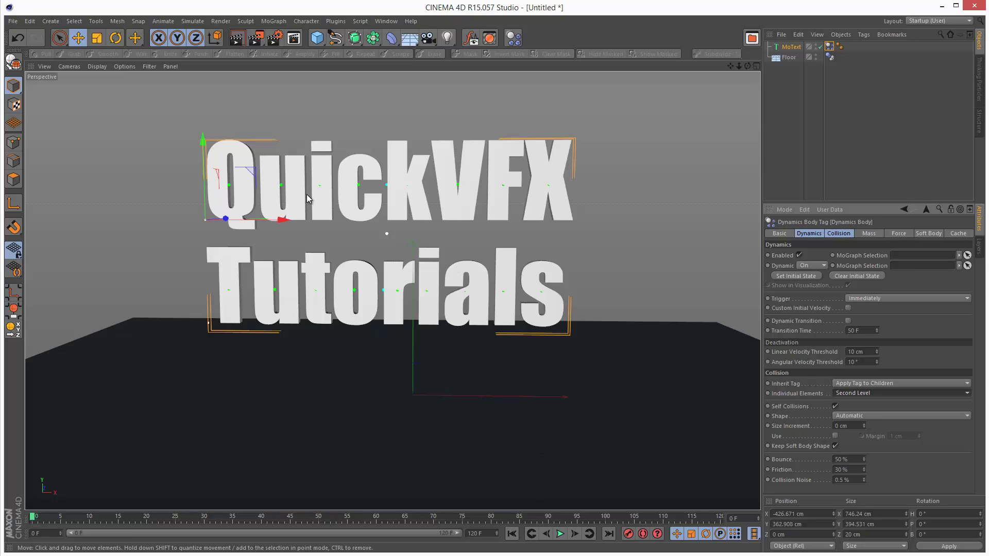
{"action": "left_click", "coordinate": [563, 536]}
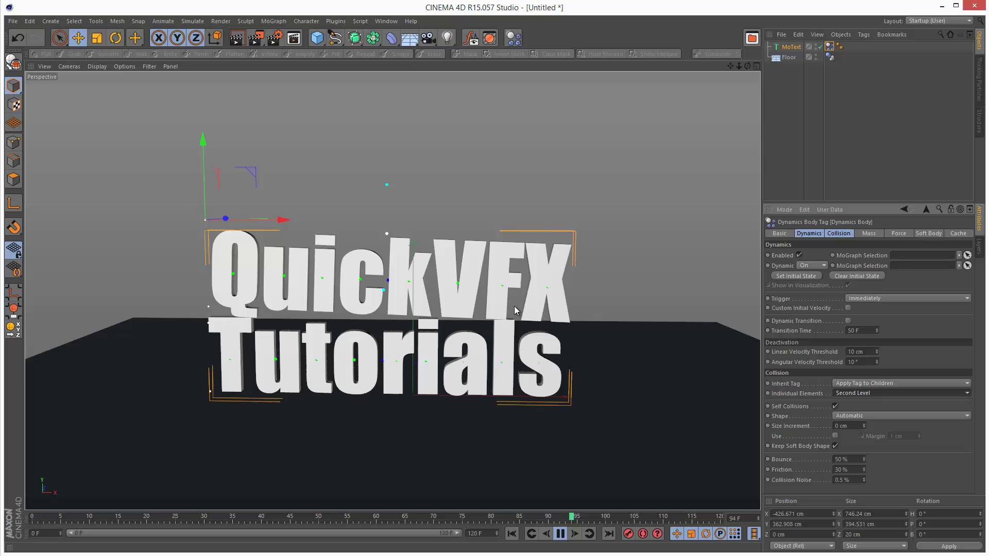
Step: Rewind to frame 0 and extend the MoText to read 'Quick VFX Tutorials are free'
{"action": "left_click", "coordinate": [561, 534]}
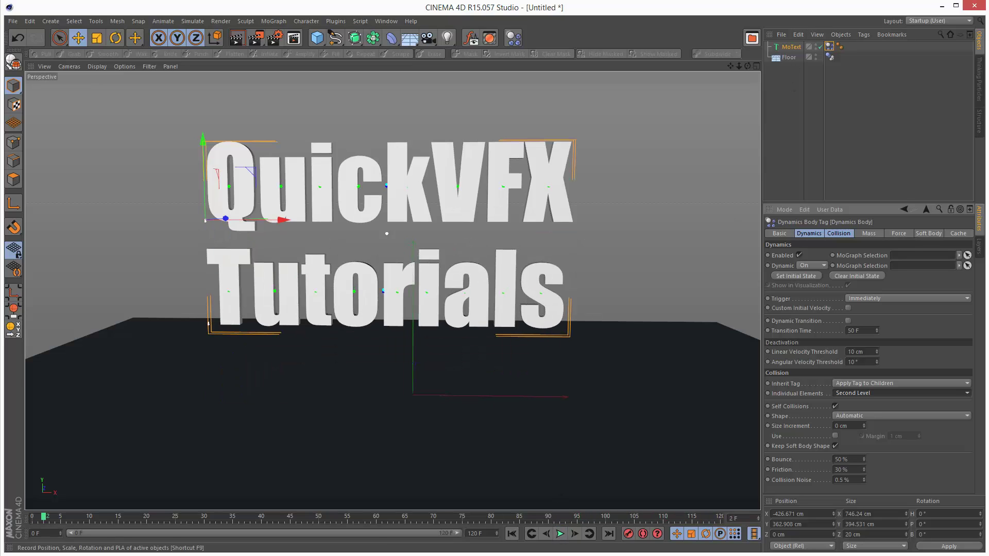
{"action": "left_click", "coordinate": [508, 534]}
{"action": "left_click", "coordinate": [791, 47]}
{"action": "left_click", "coordinate": [828, 305]}
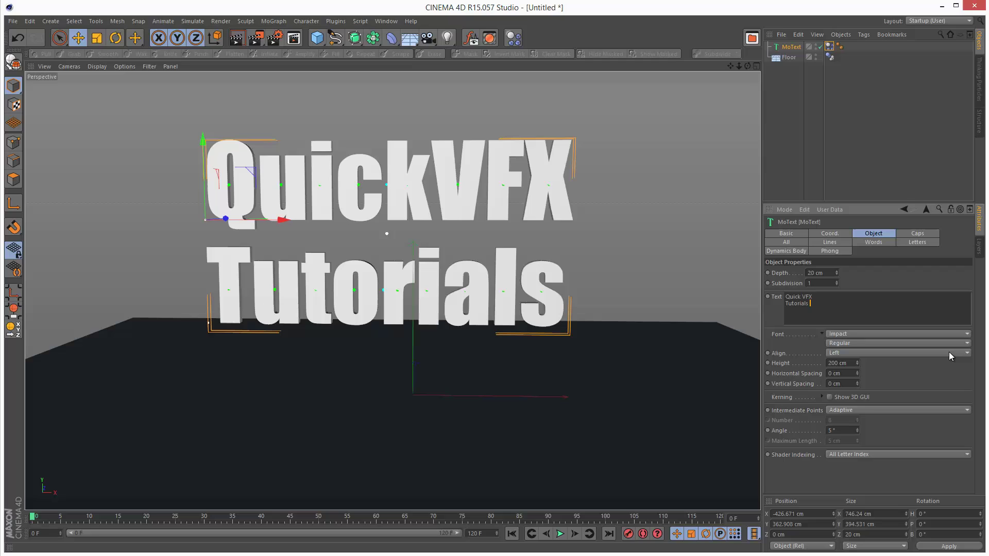
{"action": "type", "text": "are free"}
{"action": "left_click", "coordinate": [869, 148]}
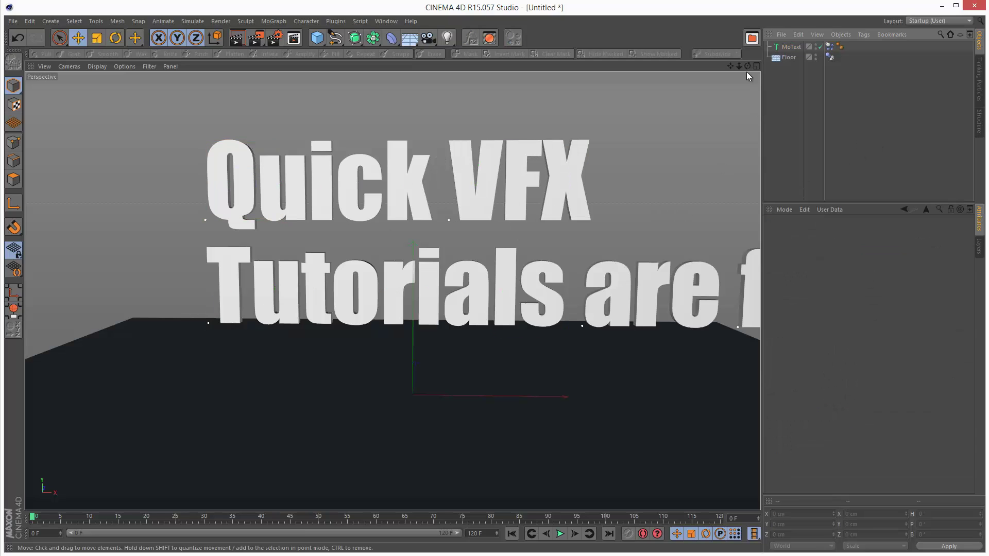
Step: Move the MoText left along X to about -773.623 cm
{"action": "left_click", "coordinate": [788, 49]}
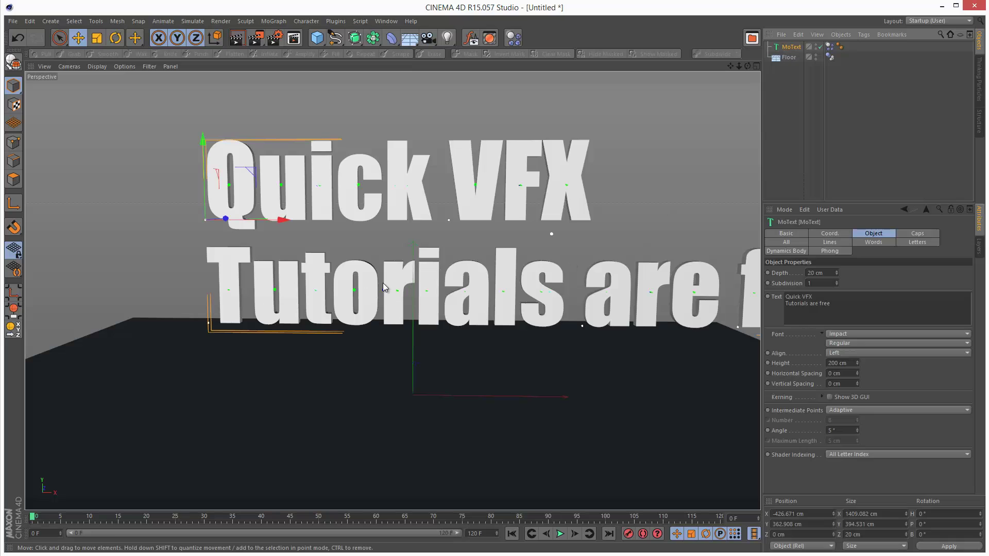
{"action": "key", "text": "e"}
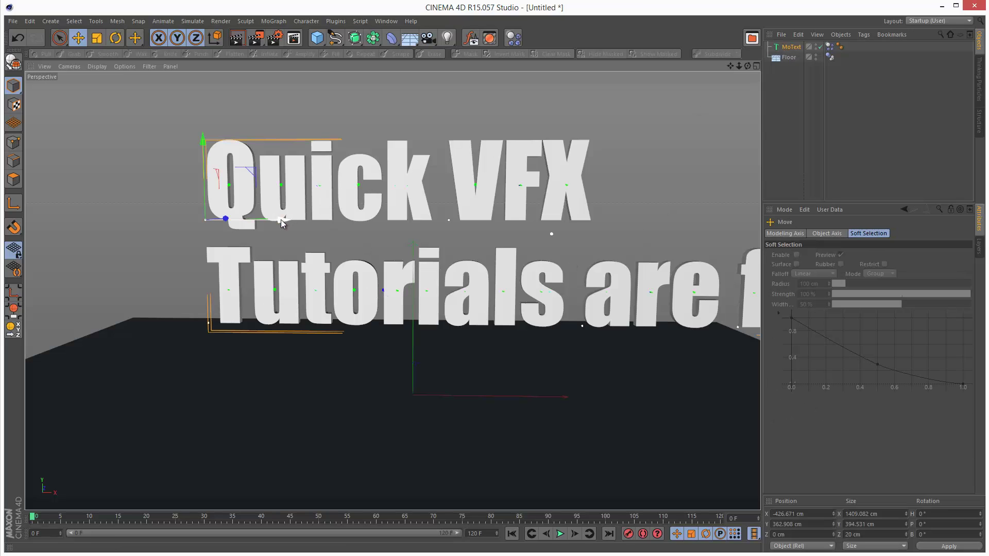
{"action": "left_click_drag", "start_coordinate": [283, 220], "coordinate": [118, 220]}
{"action": "left_click", "coordinate": [828, 47]}
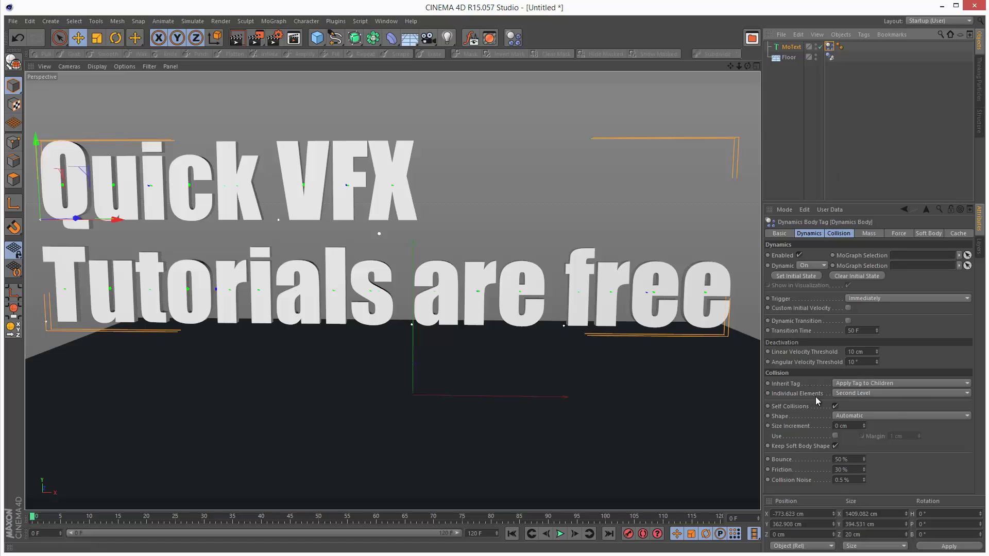
Step: Replay the longer text's fall, rewind, and set Individual Elements to All
{"action": "left_click", "coordinate": [565, 536]}
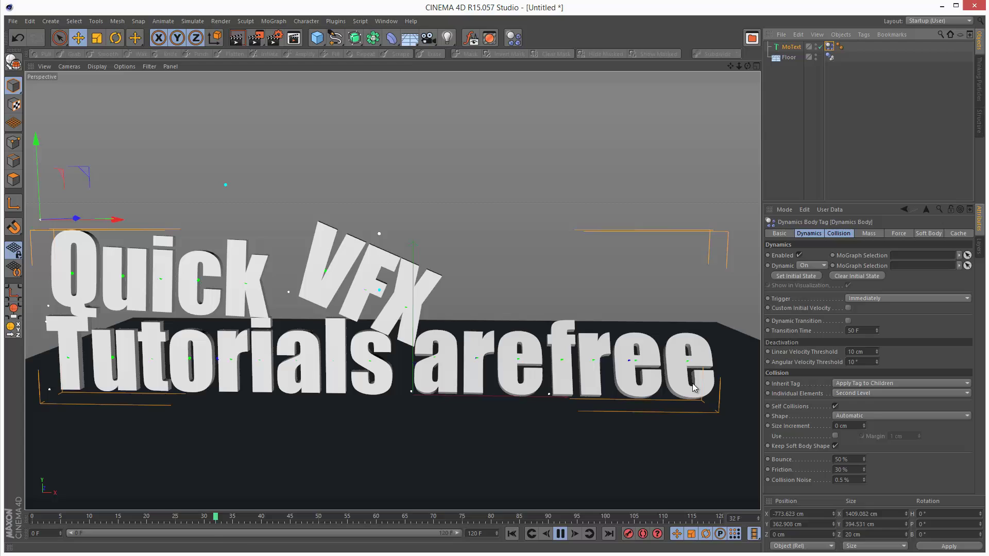
{"action": "left_click", "coordinate": [512, 533]}
{"action": "left_click", "coordinate": [560, 533]}
{"action": "left_click", "coordinate": [513, 537]}
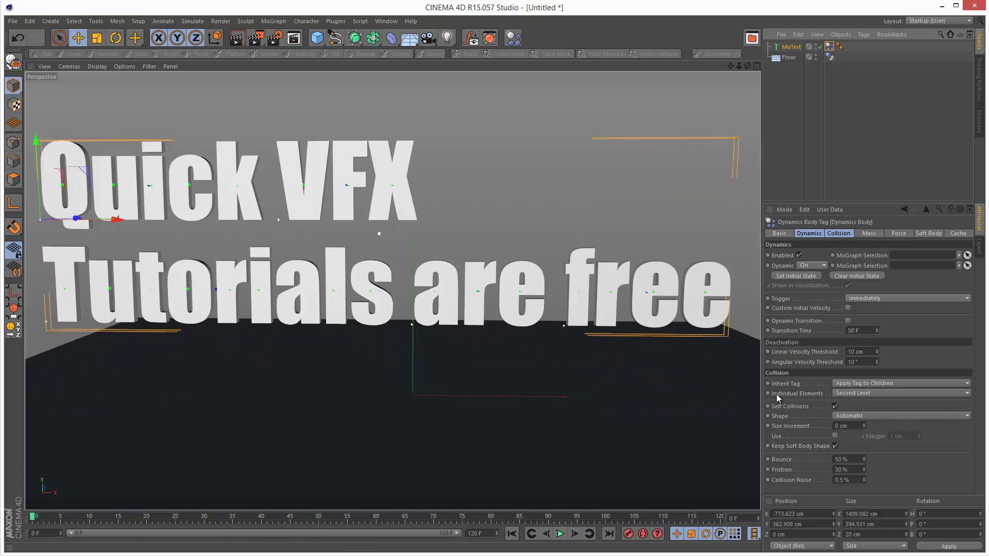
{"action": "left_click", "coordinate": [878, 393]}
{"action": "left_click", "coordinate": [852, 435]}
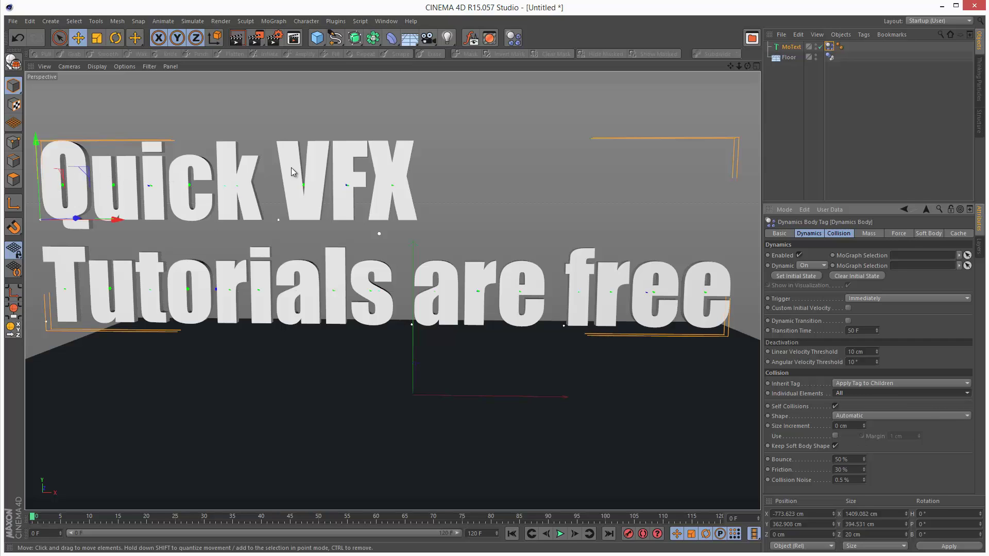
Step: Play the simulation so each letter tumbles and scatters separately across the floor
{"action": "left_click", "coordinate": [560, 534]}
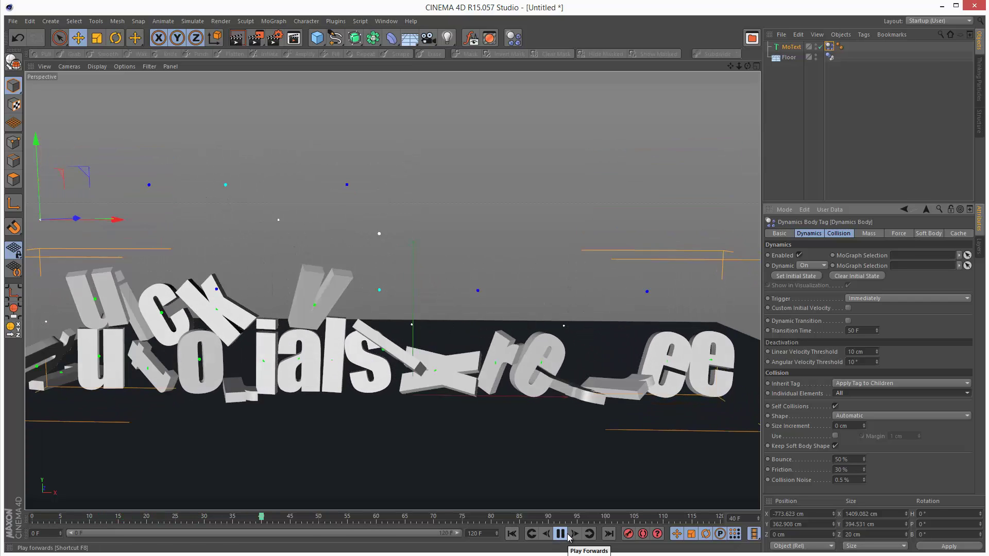